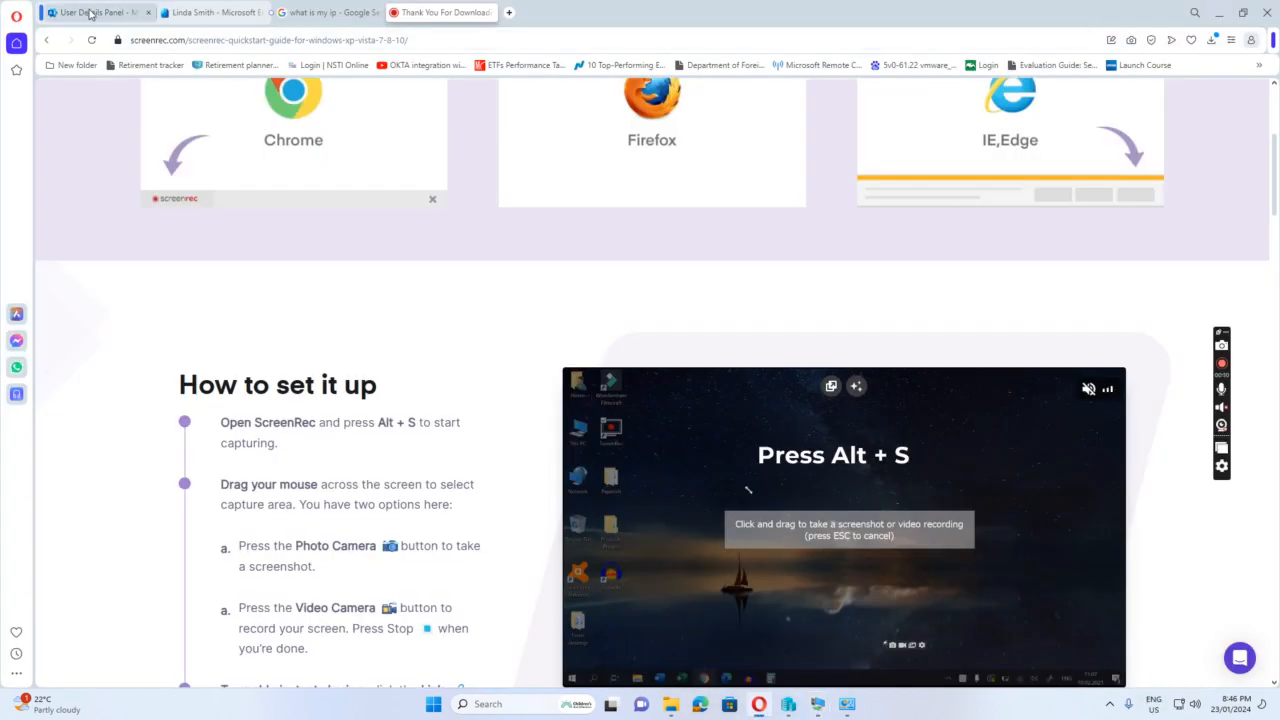
Close the leftover download page and open the Conditional Access named locations in the Microsoft Entra admin center
left_click(90, 13)
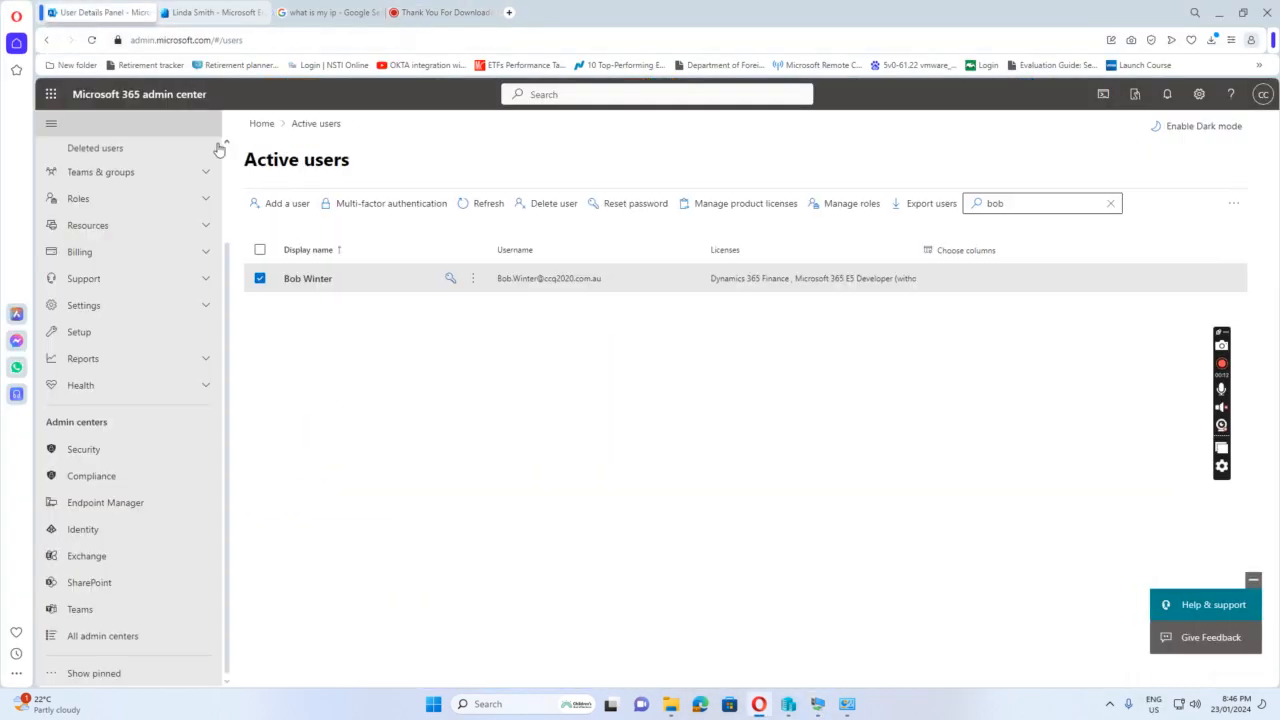
left_click(491, 13)
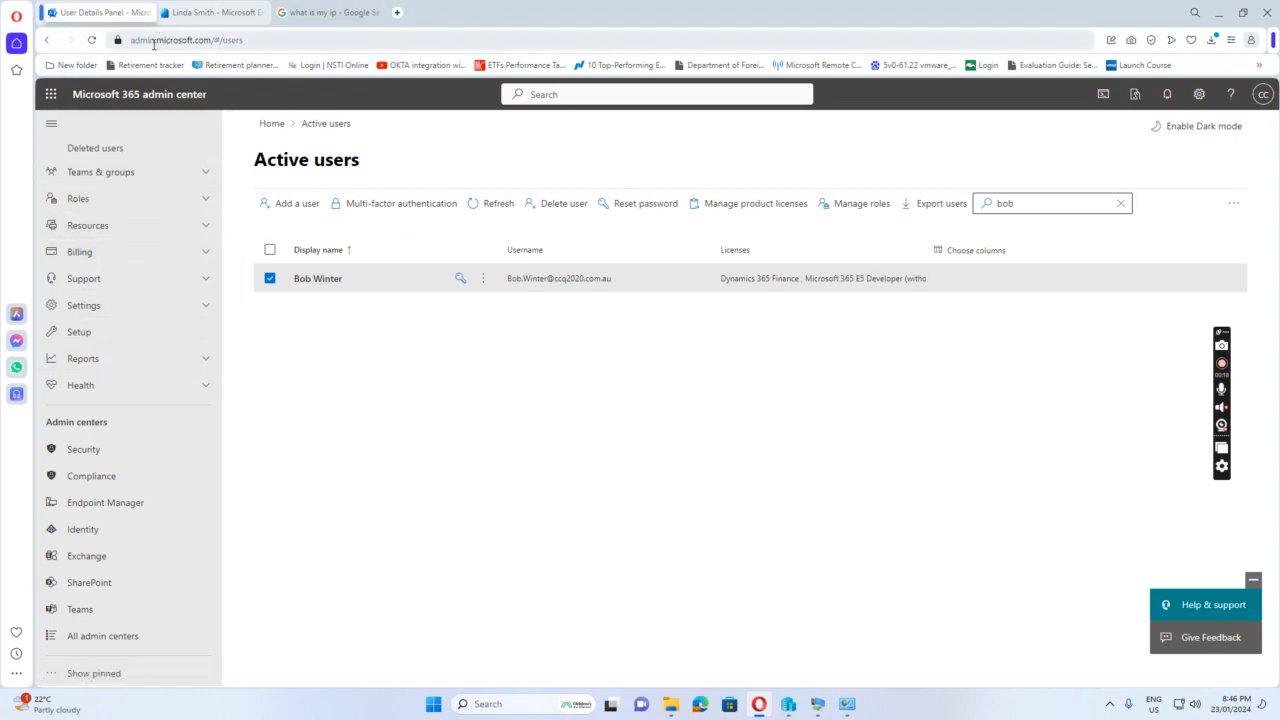
left_click(86, 531)
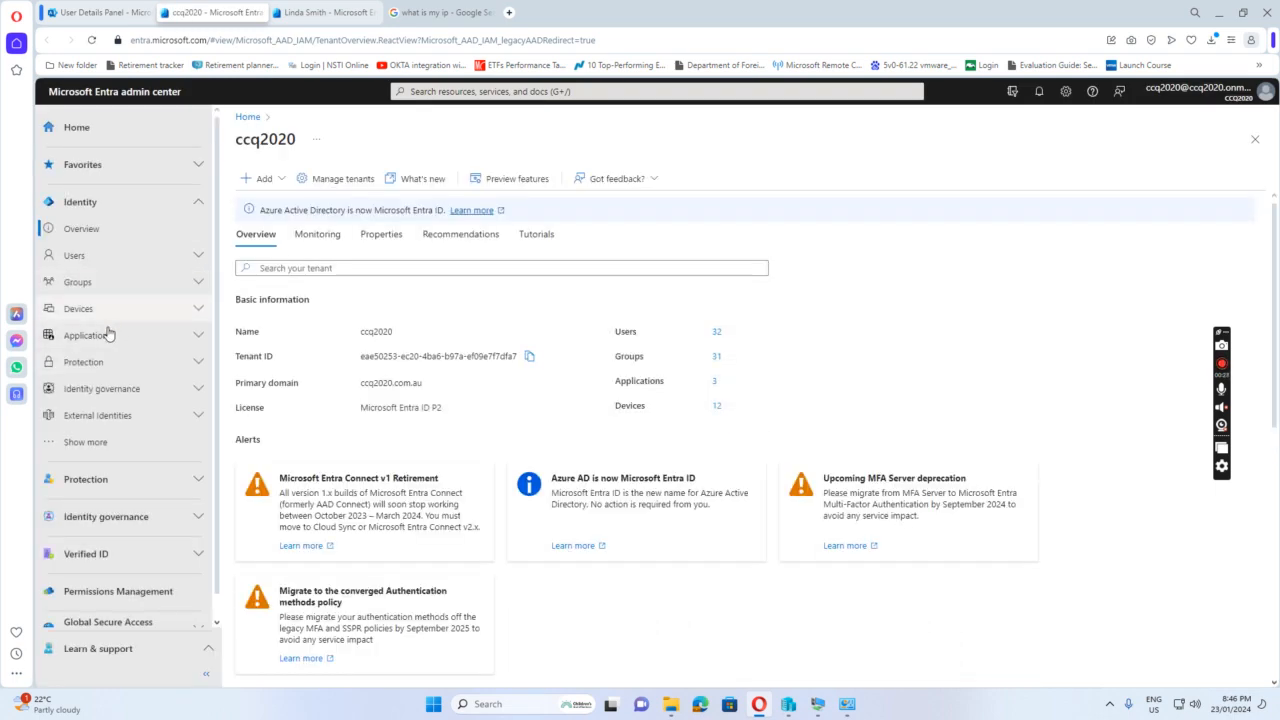
left_click(125, 482)
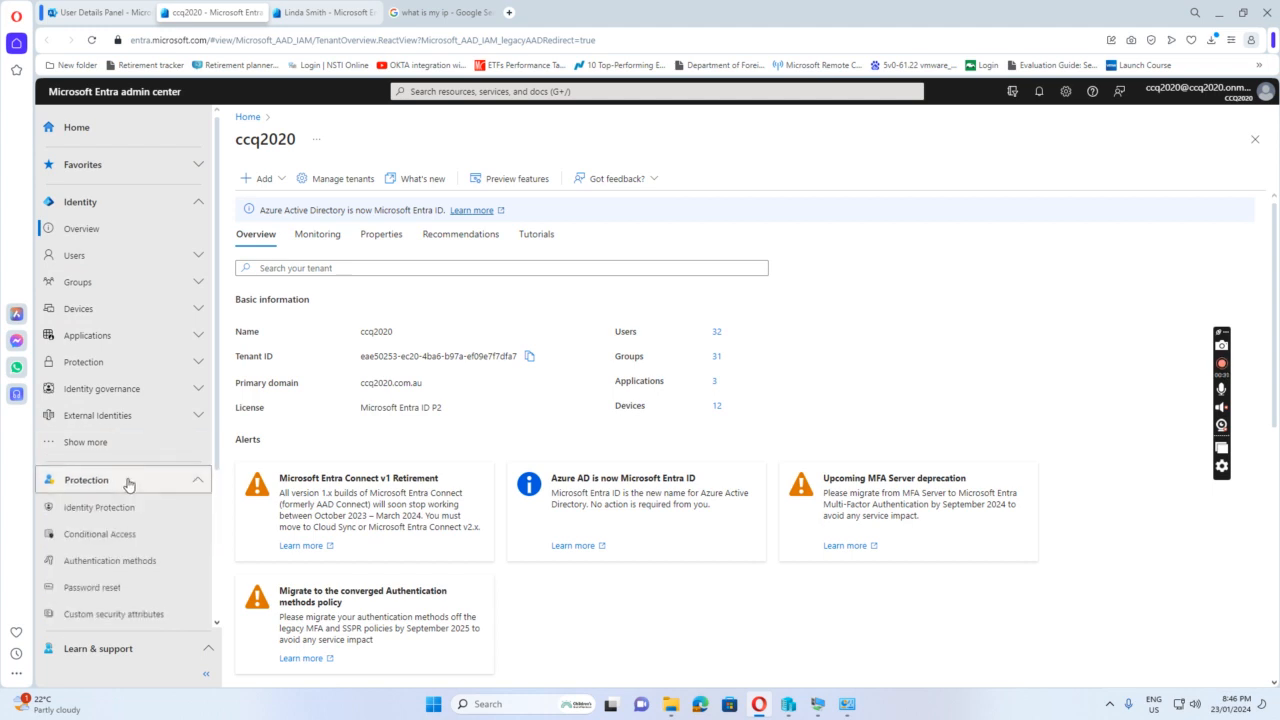
left_click(110, 538)
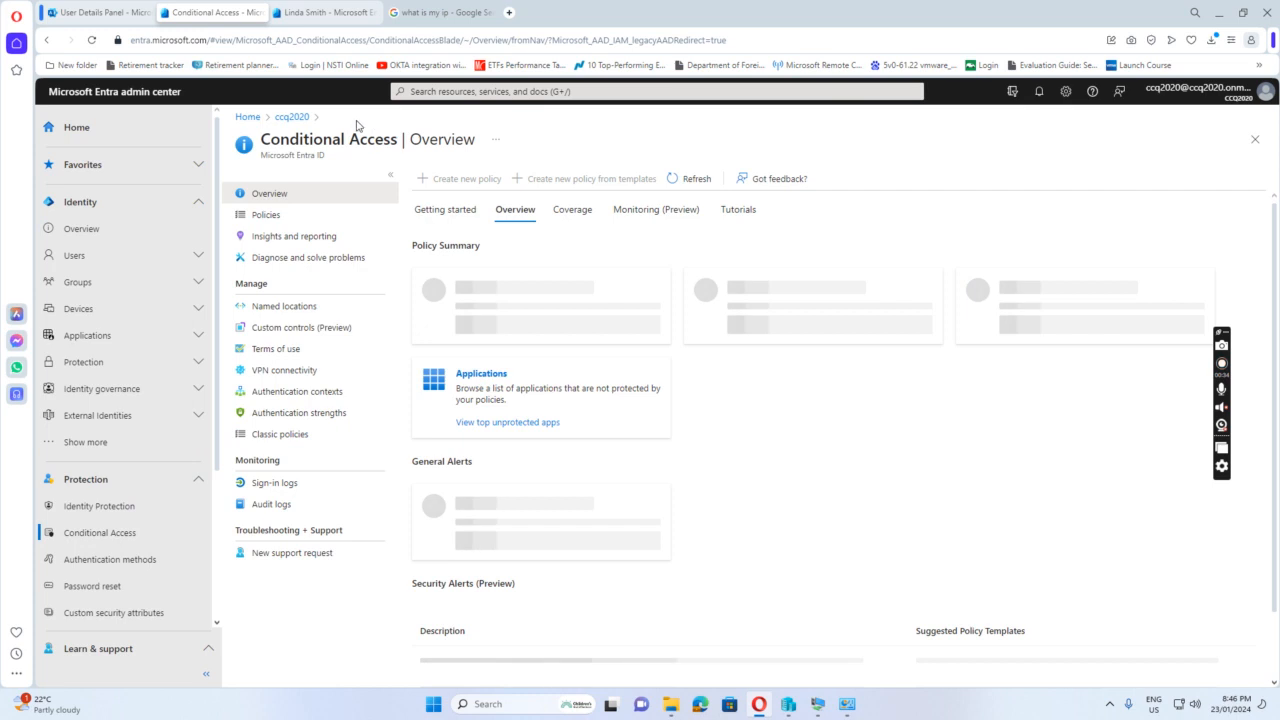
left_click(288, 313)
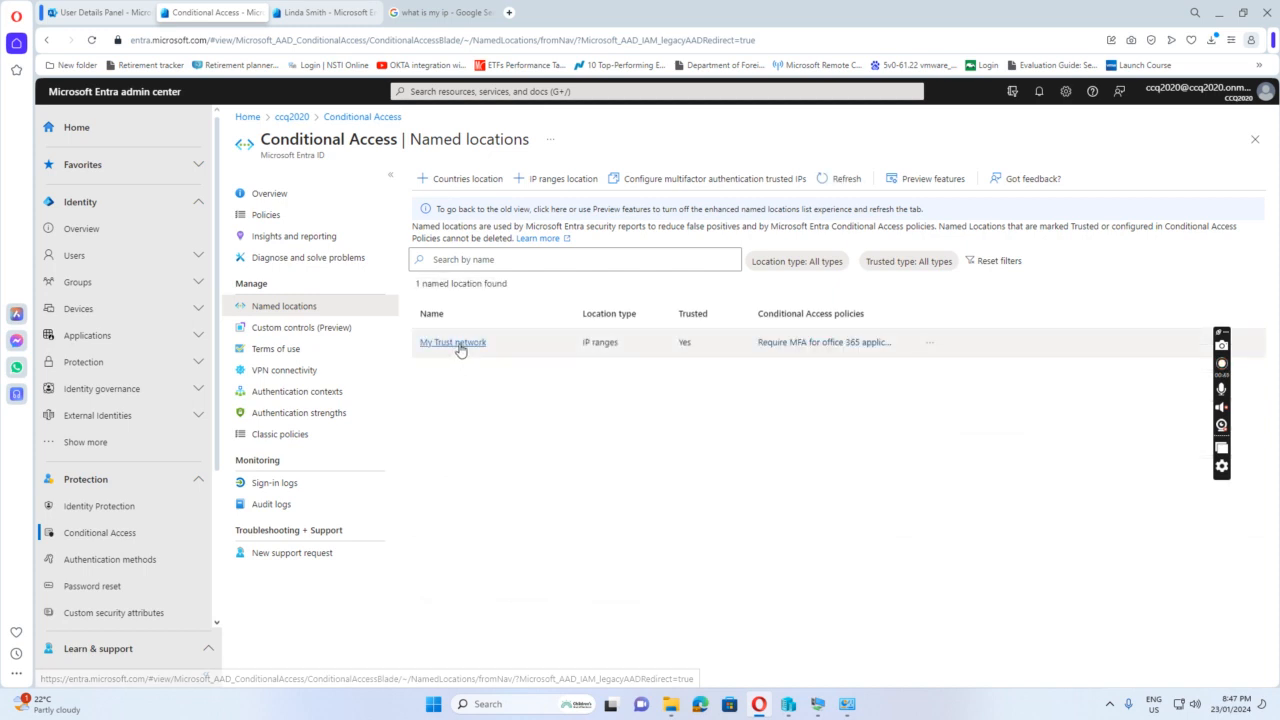
Compare the IP range of the My Trust network location with the public IP address shown in the Google search
left_click(458, 343)
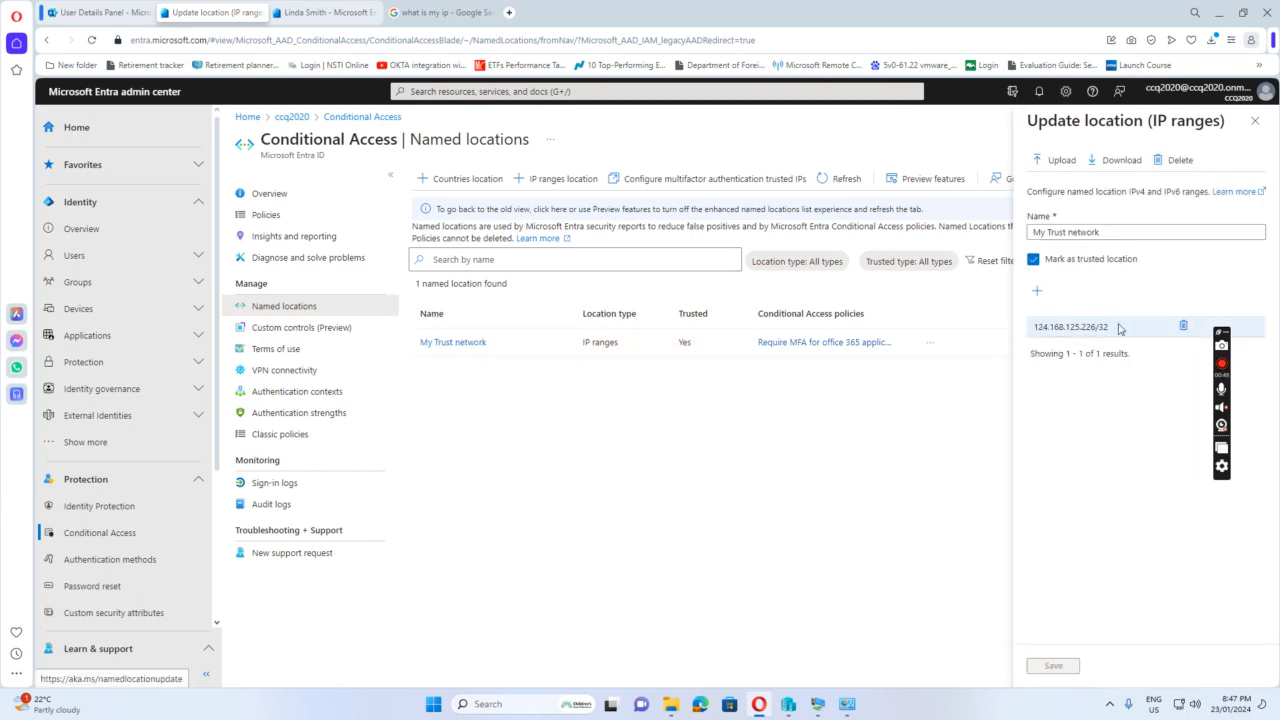
left_click(438, 13)
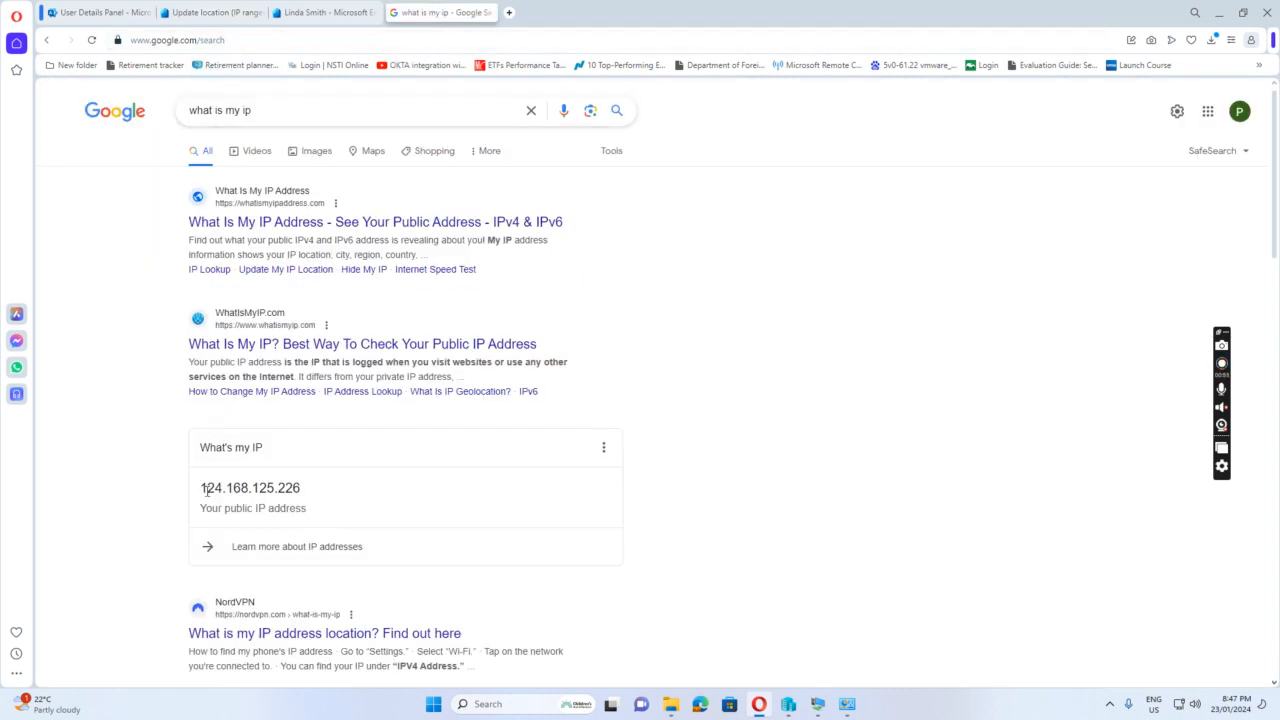
left_click(211, 15)
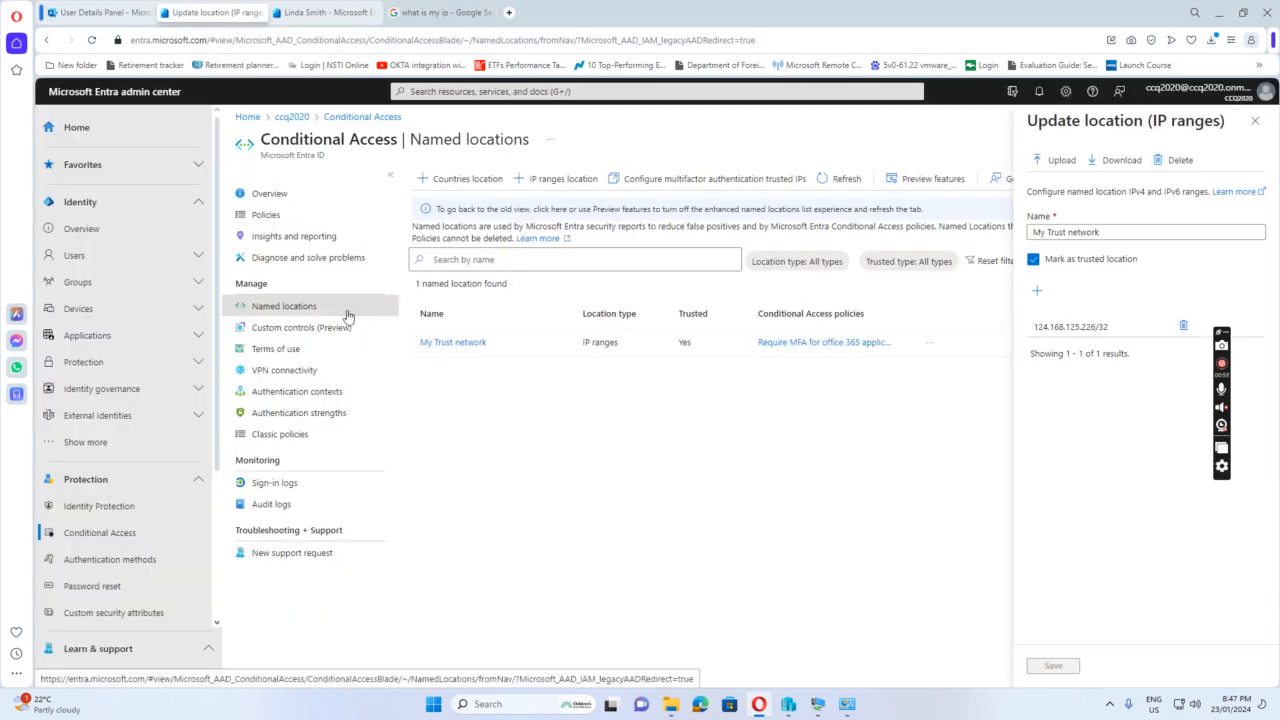
Open the "Require MFA for office 365 application access" policy and review its excluded locations, device platforms and grant controls
left_click(267, 219)
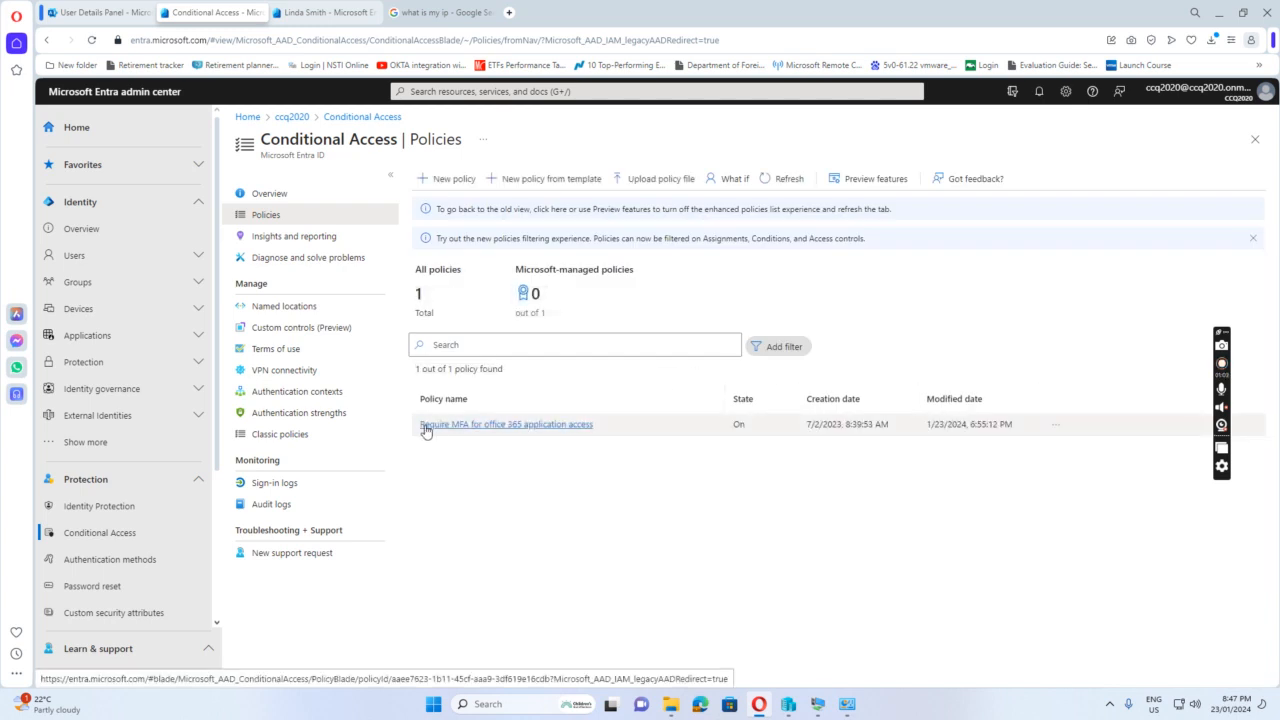
left_click(516, 425)
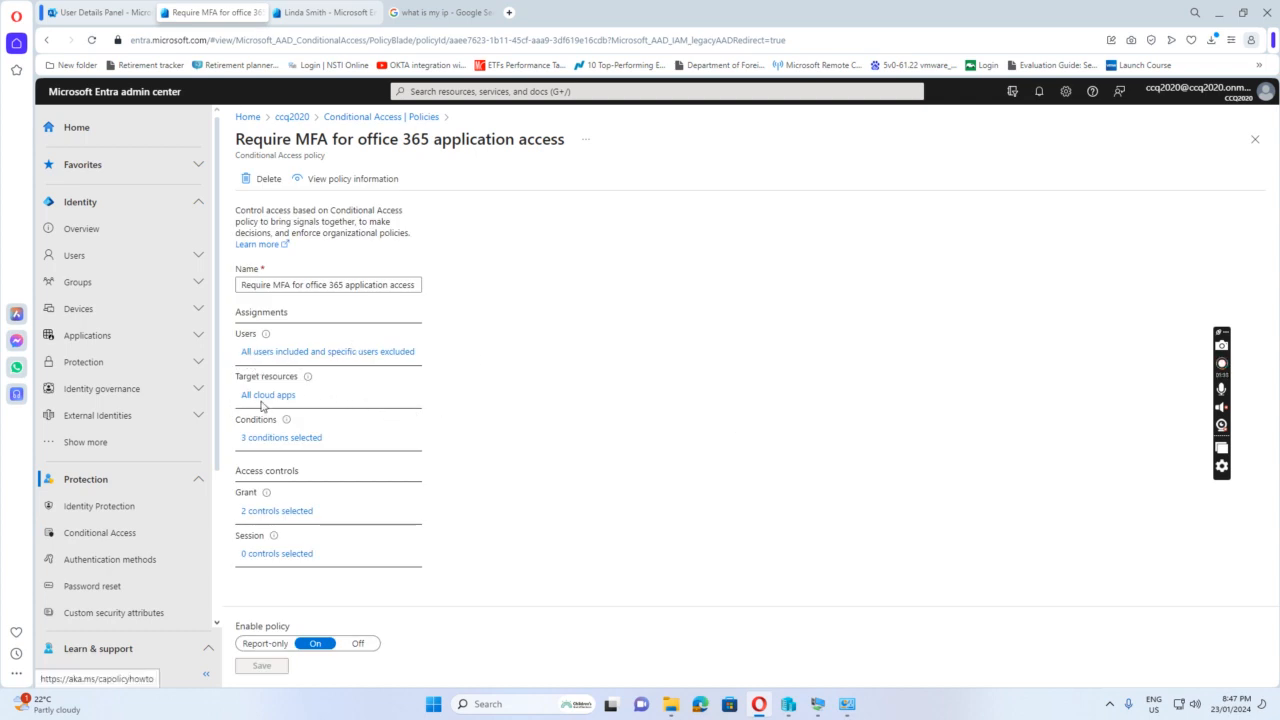
left_click(276, 444)
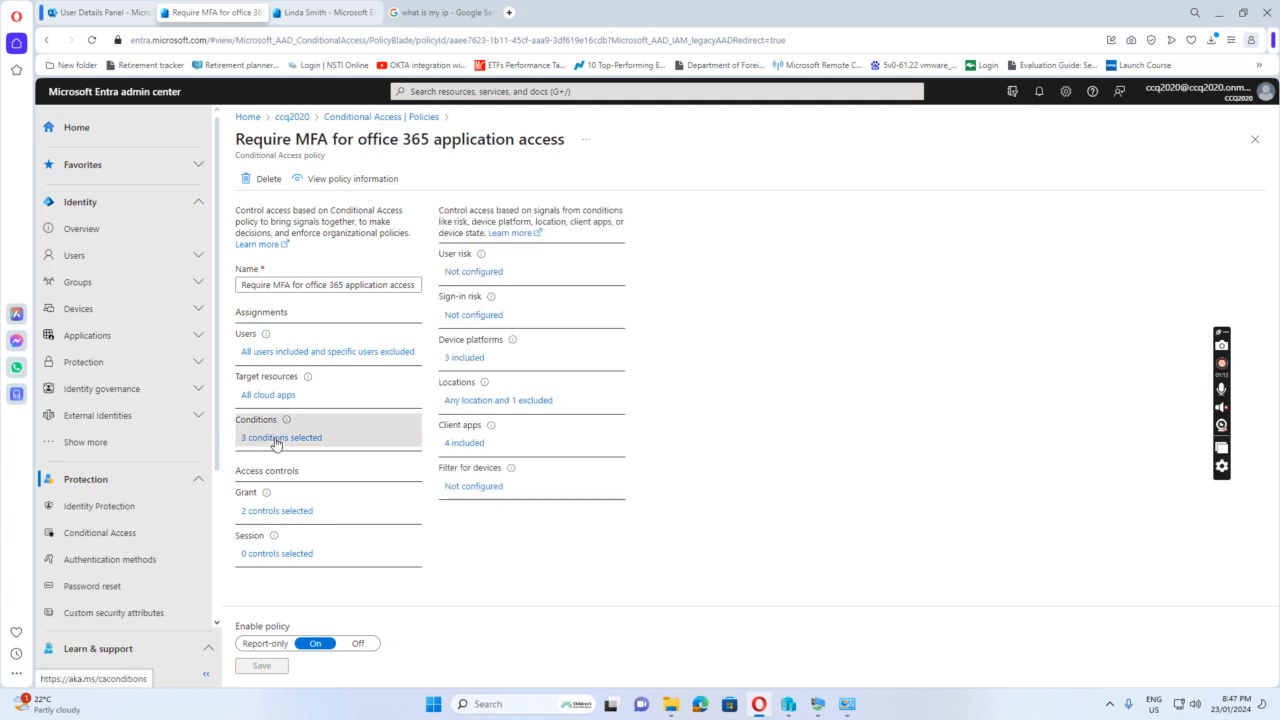
left_click(493, 401)
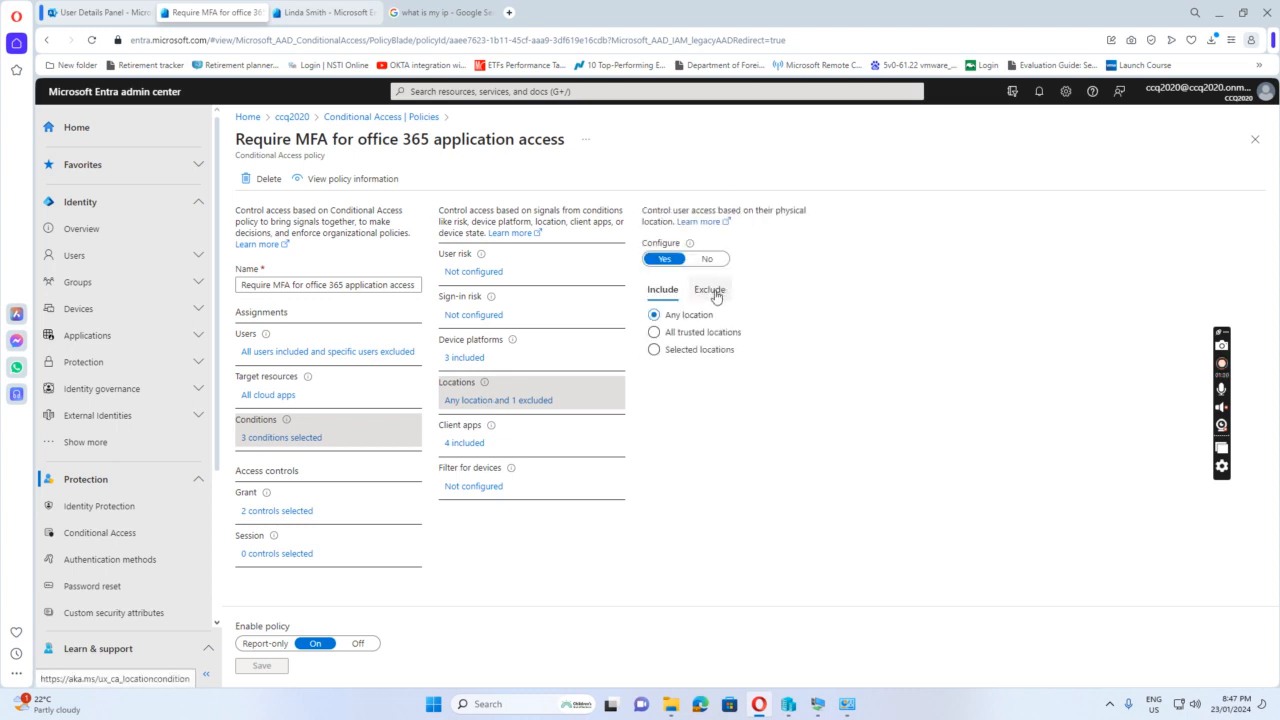
left_click(712, 290)
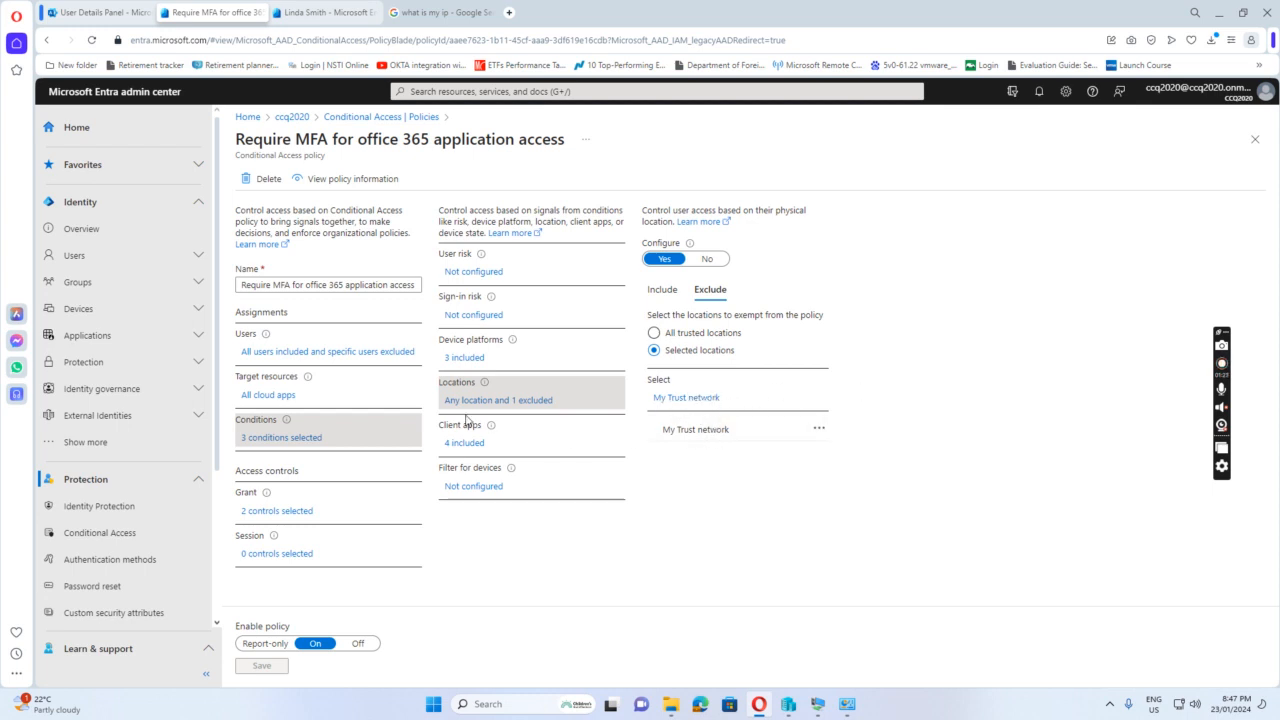
left_click(463, 360)
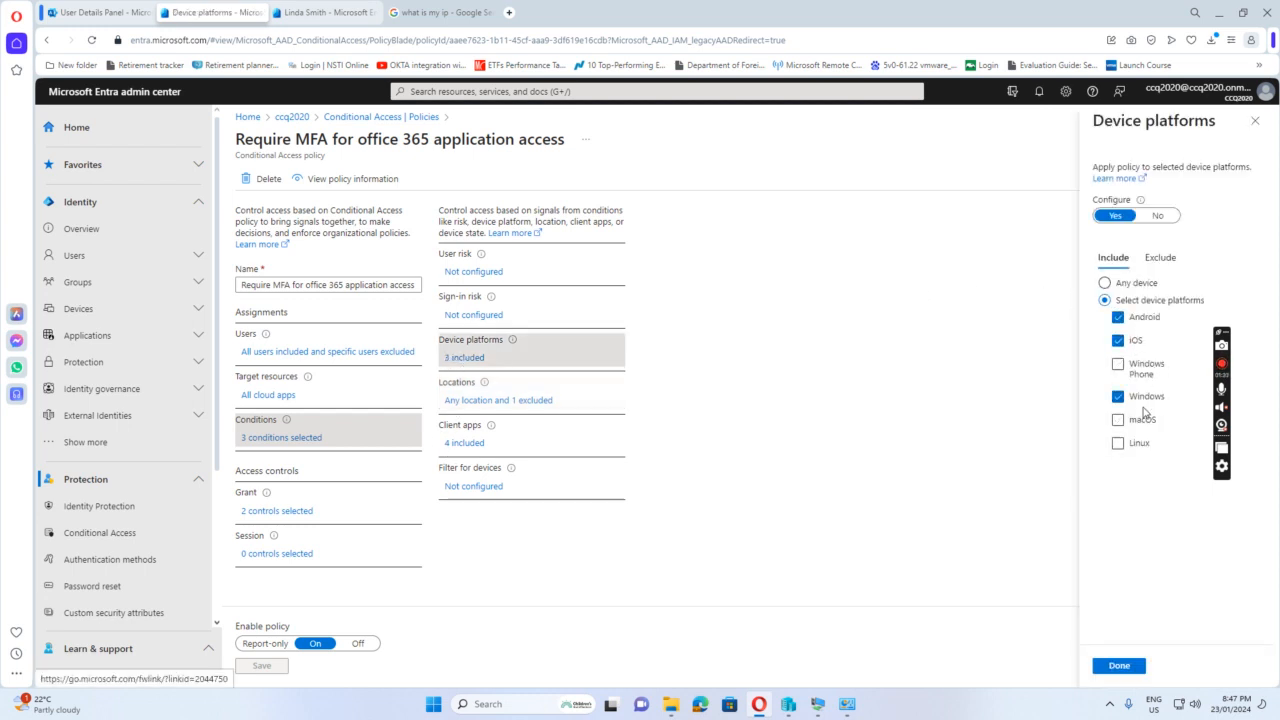
left_click(282, 513)
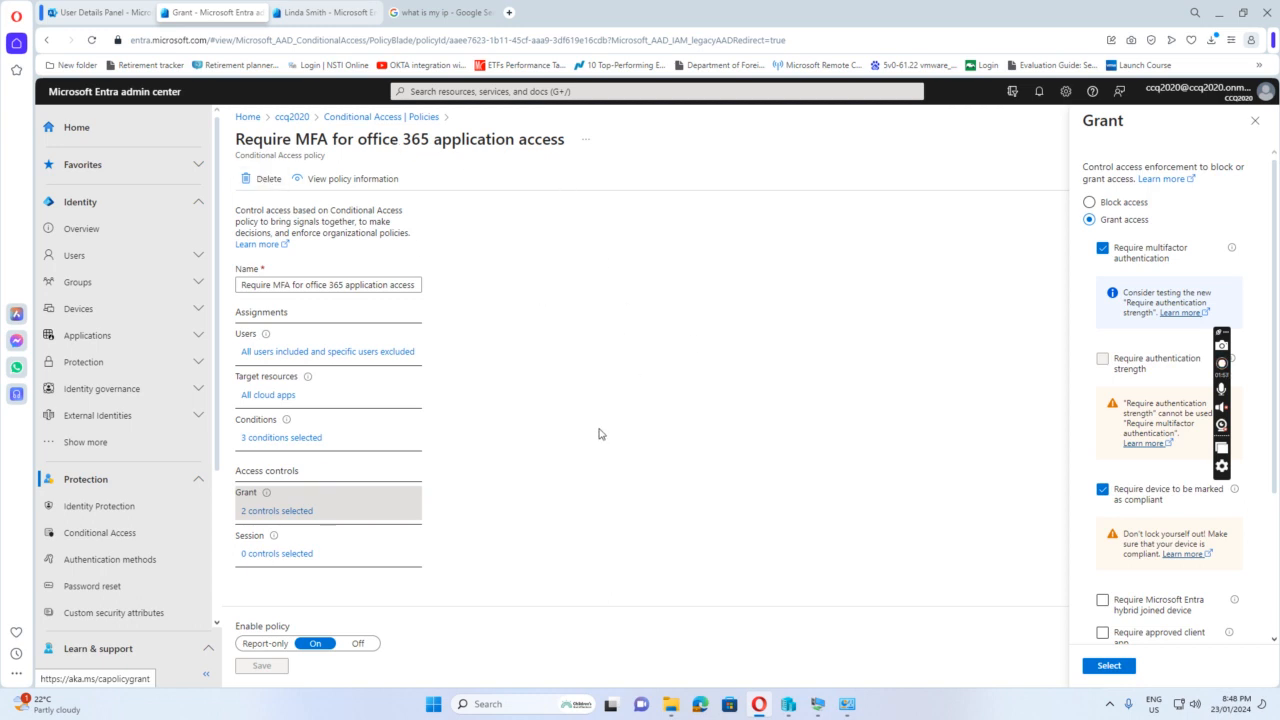
Switch to the w10-02 virtual machine and unlock it with the account password
mouse_move(817, 705)
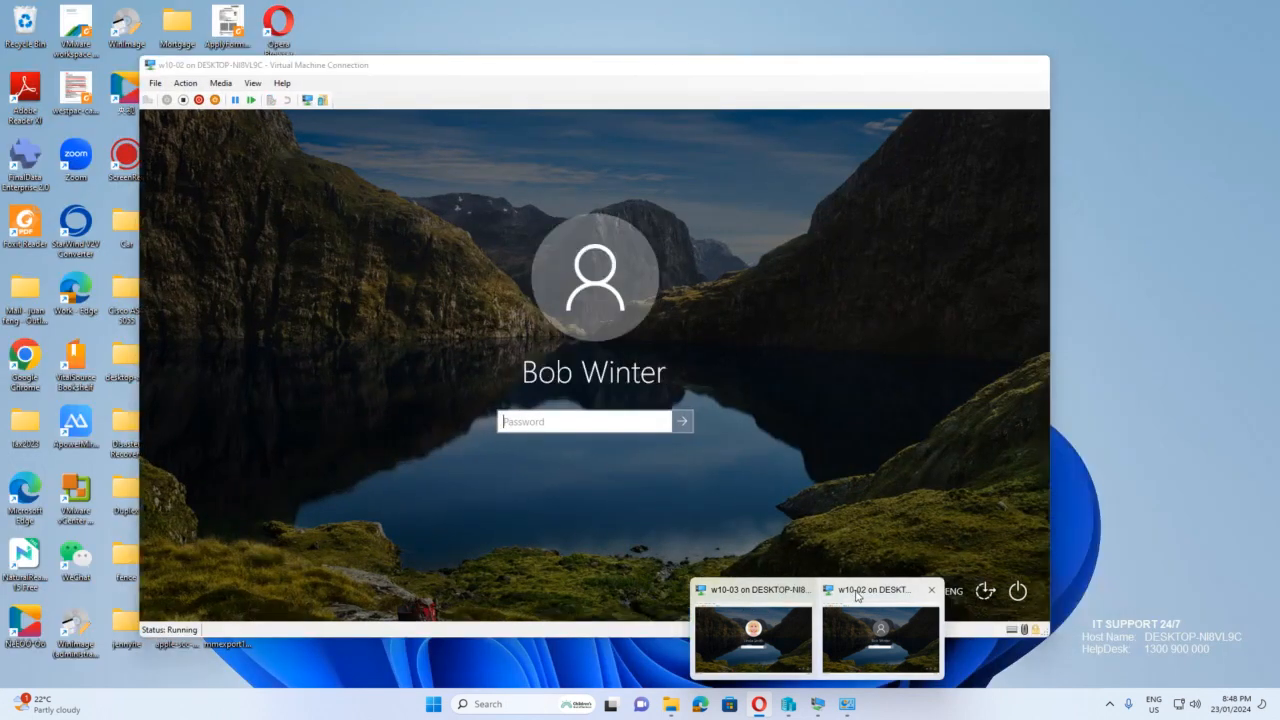
left_click(880, 630)
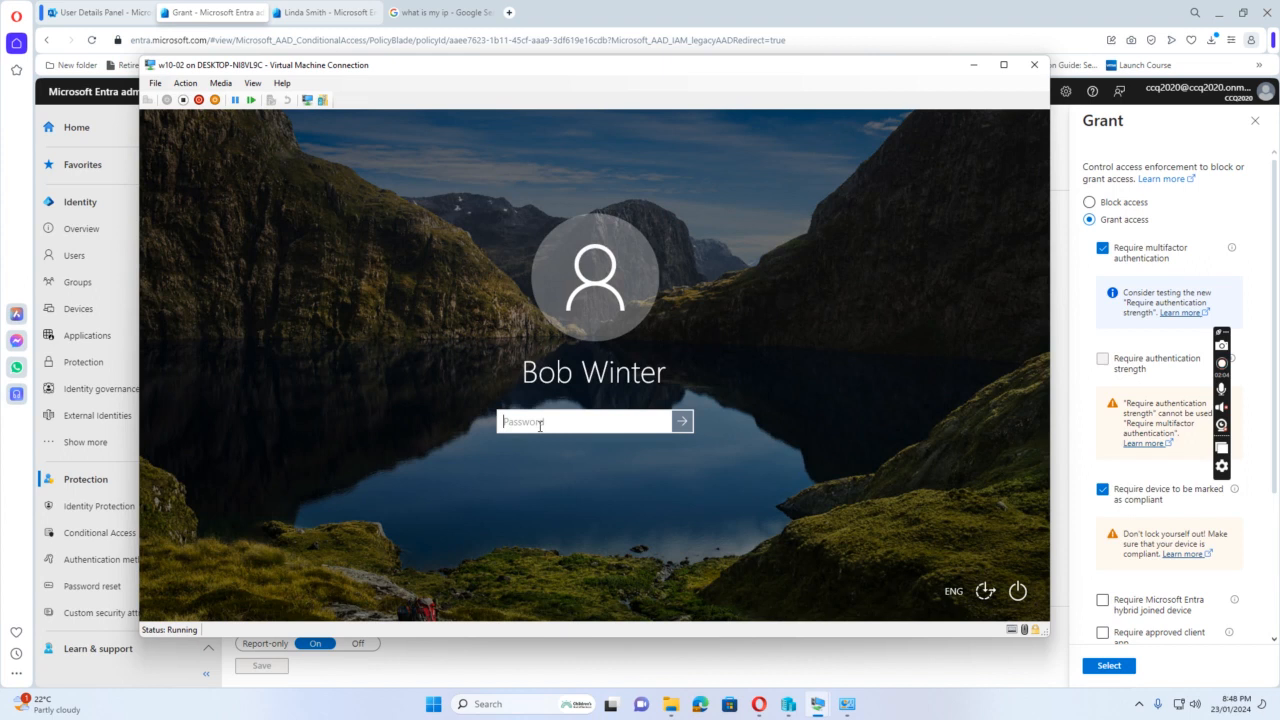
type("P")
key("Return")
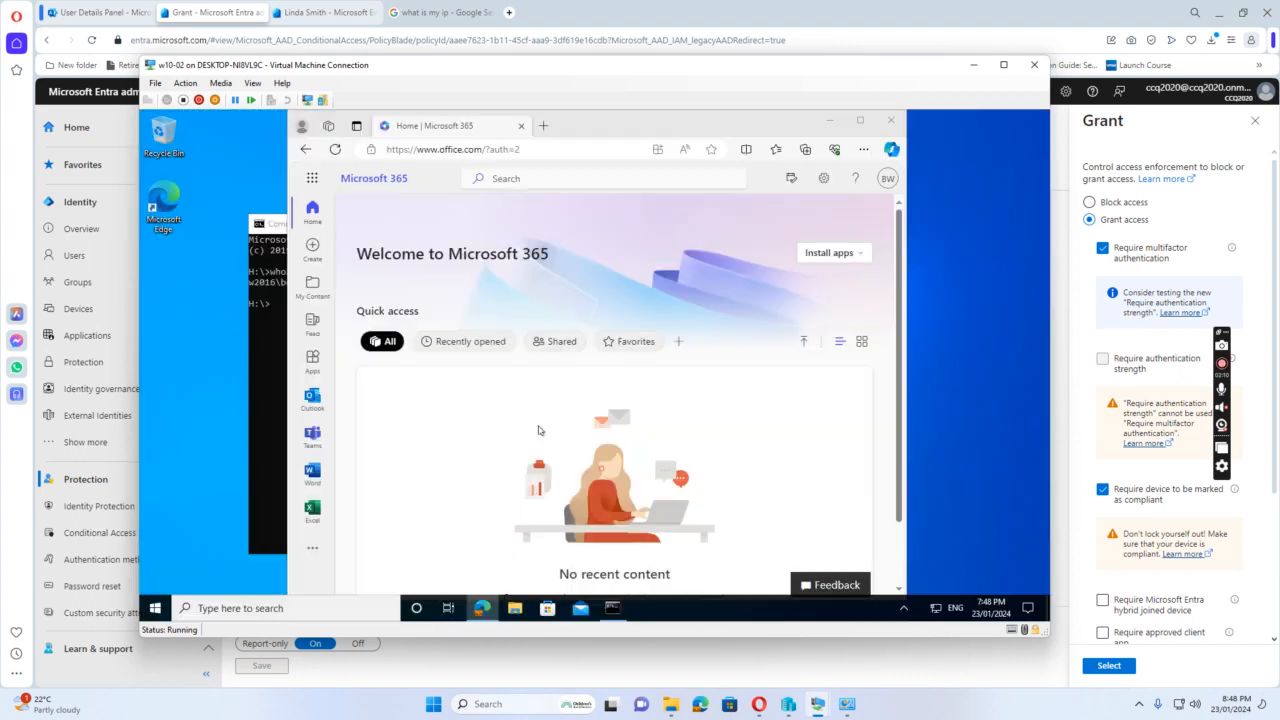
Sign the user out of Microsoft 365 on w10-02 and sign back in with the same account
left_click(888, 179)
left_click(879, 211)
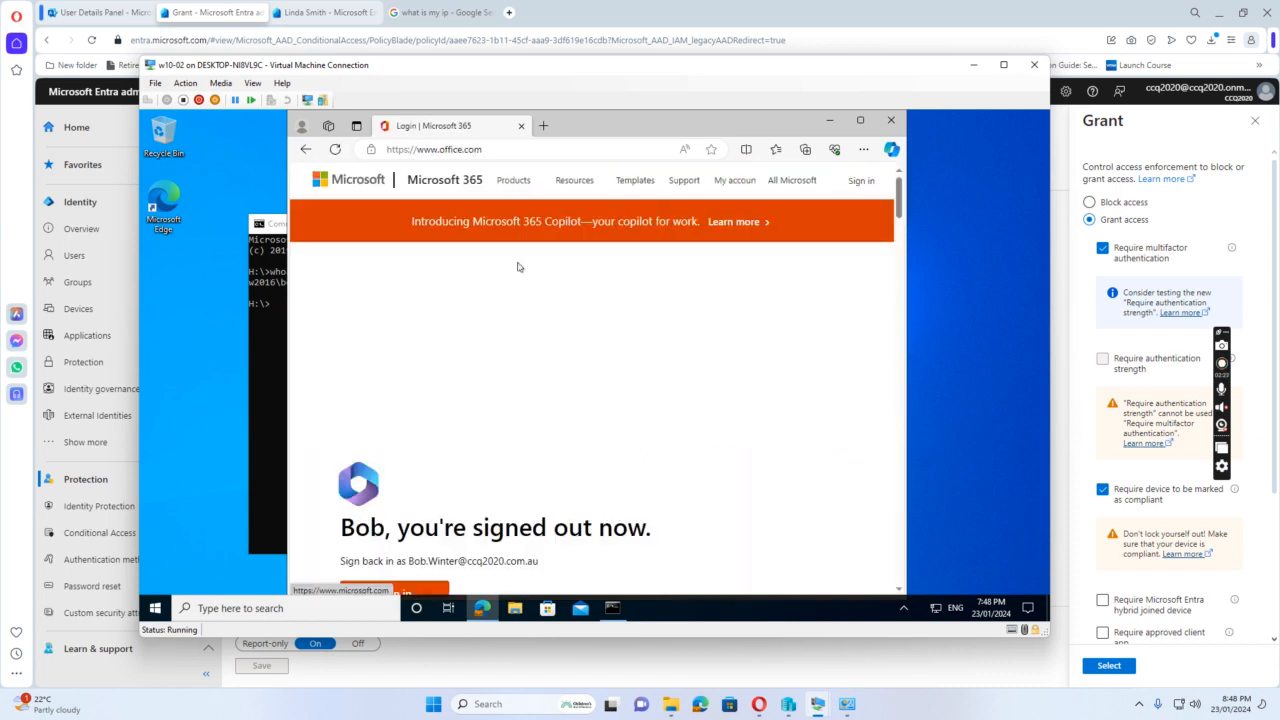
scroll(470, 426, "down", 1)
scroll(445, 360, "down", 1)
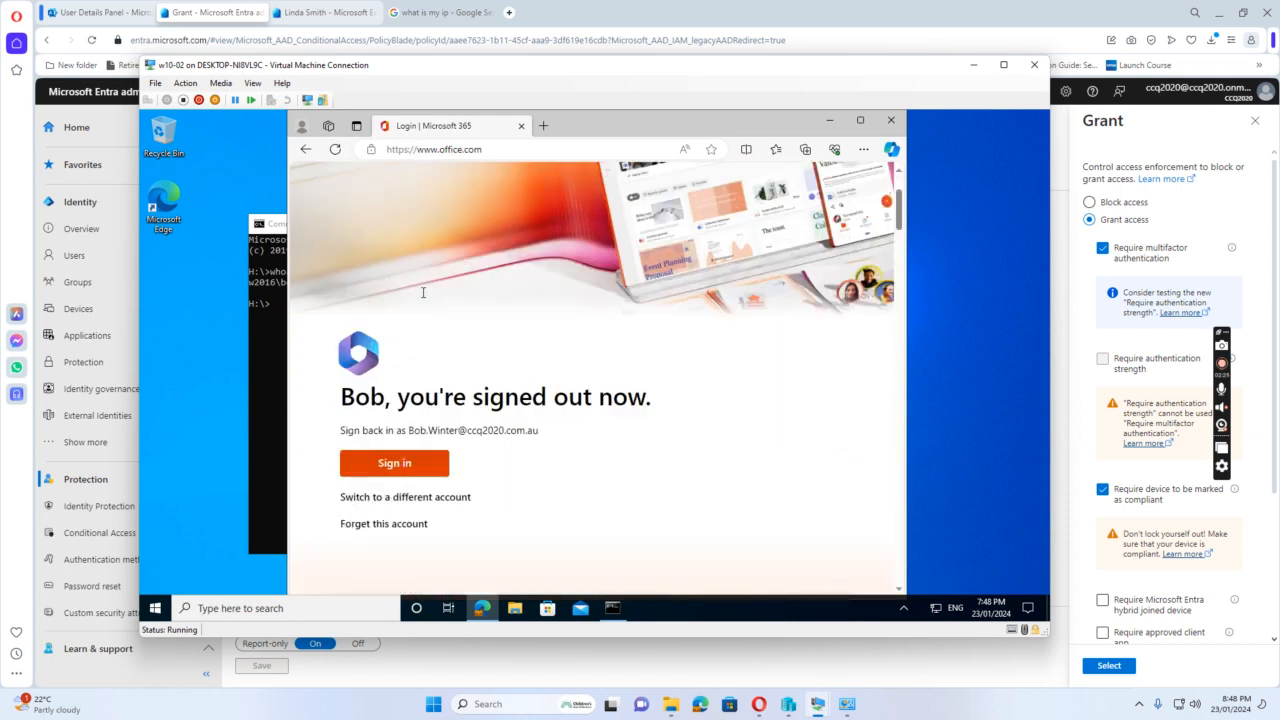
left_click(390, 465)
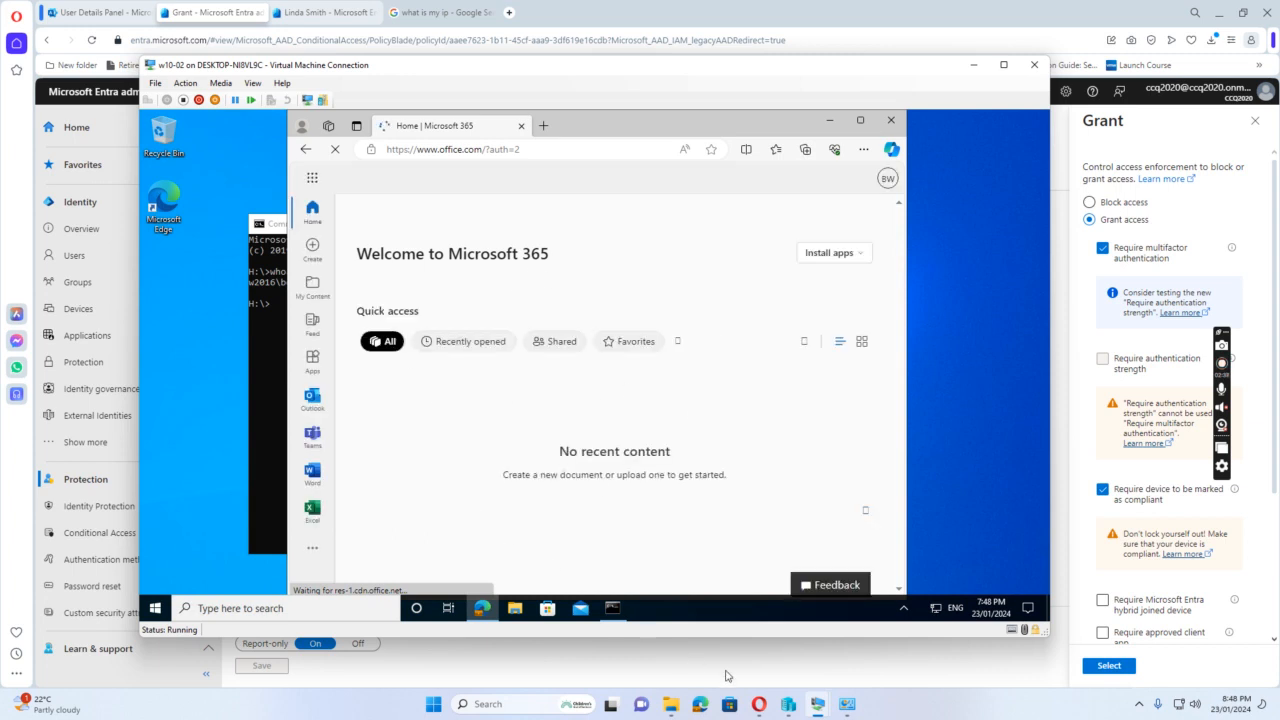
Switch to the w10-03 virtual machine, unlock it with the account password and sign back in to Microsoft 365
mouse_move(818, 704)
left_click(755, 640)
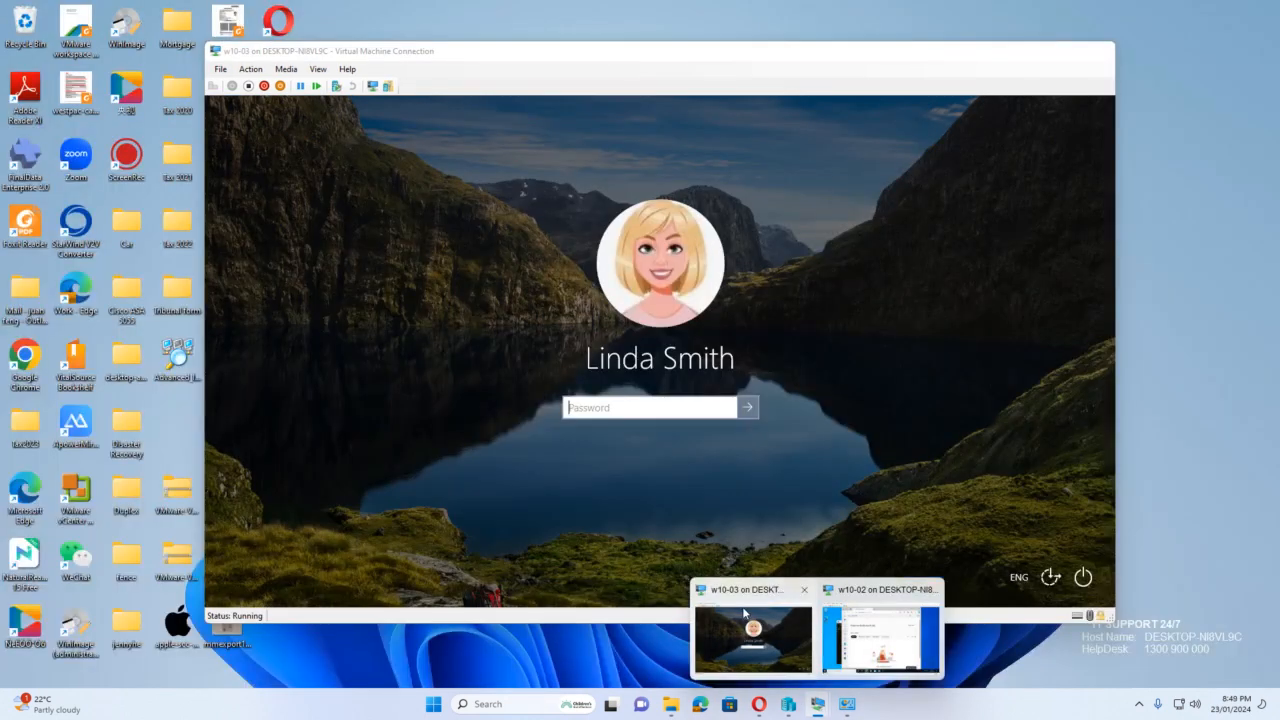
type("•")
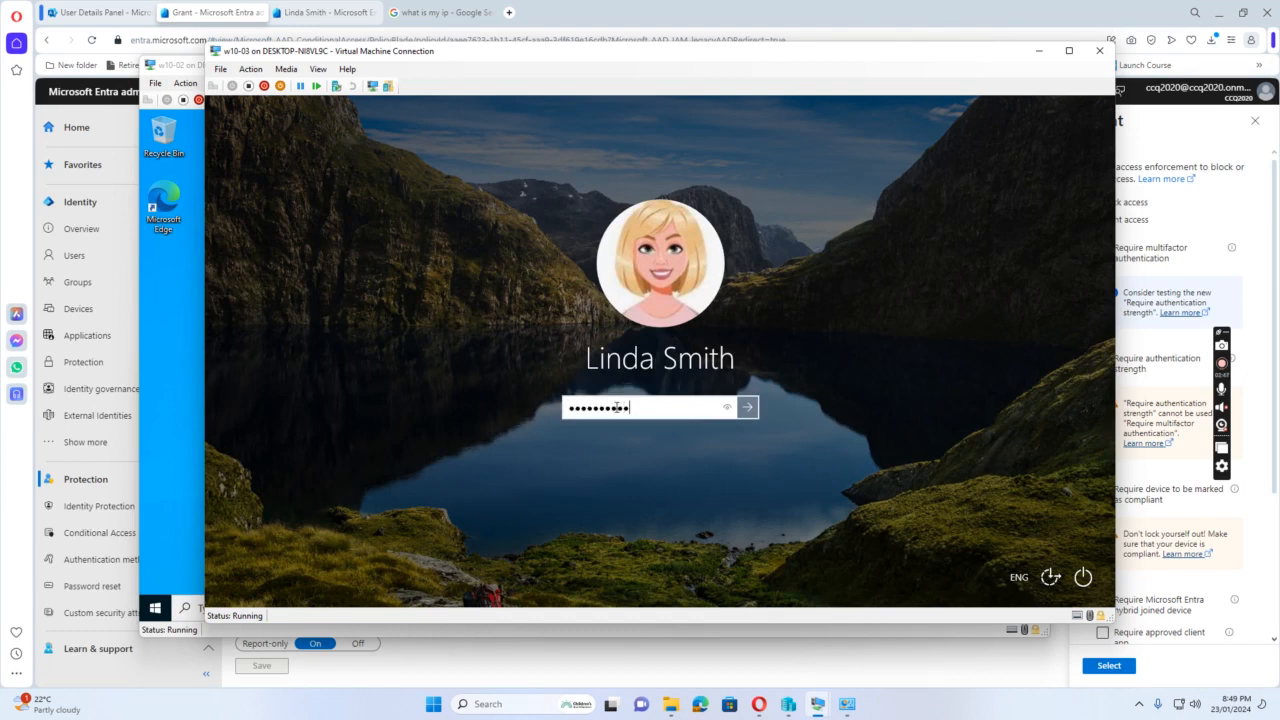
key("Return")
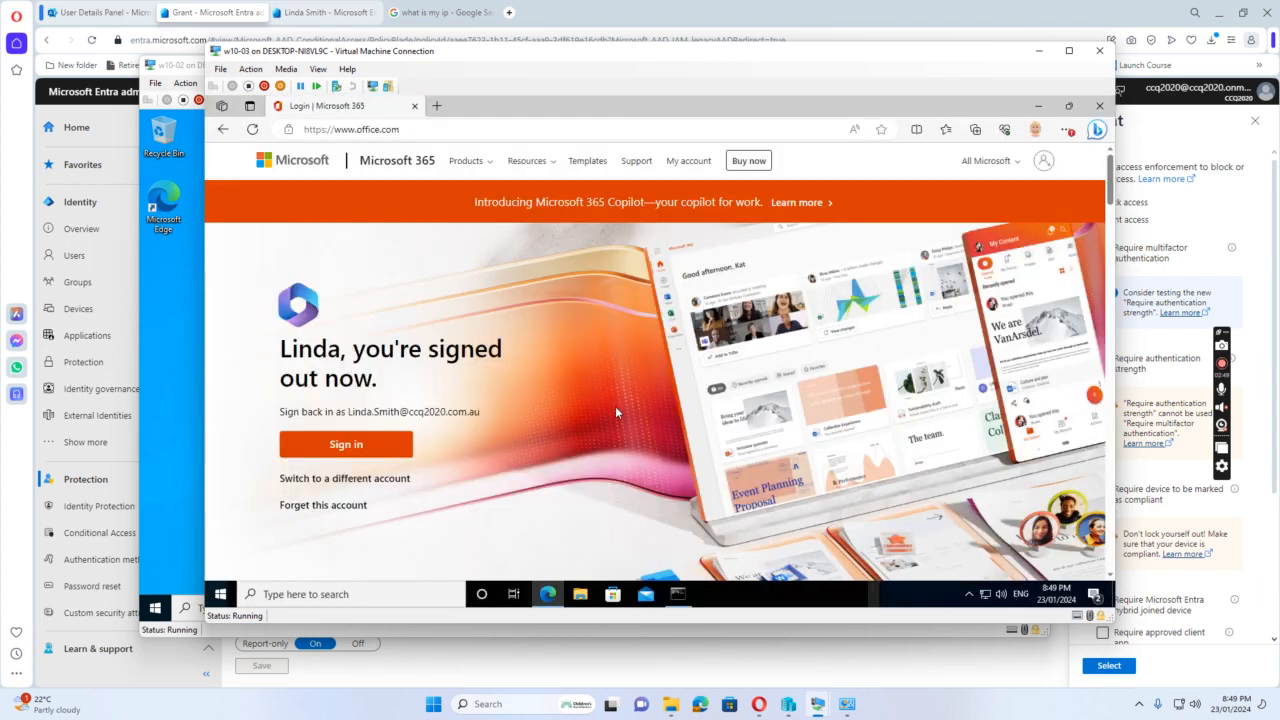
left_click(338, 450)
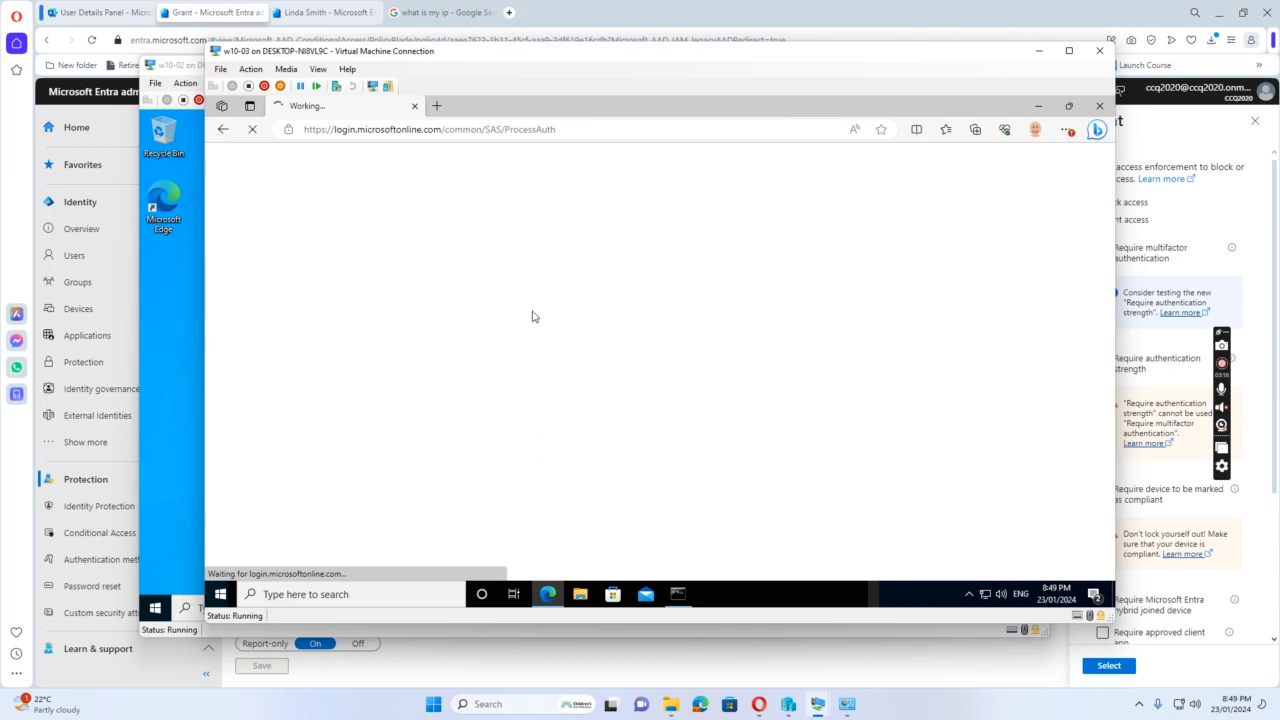
Move the w10-03 window aside, return to the Entra admin center and open the list of all users
left_click_drag(610, 57, 716, 98)
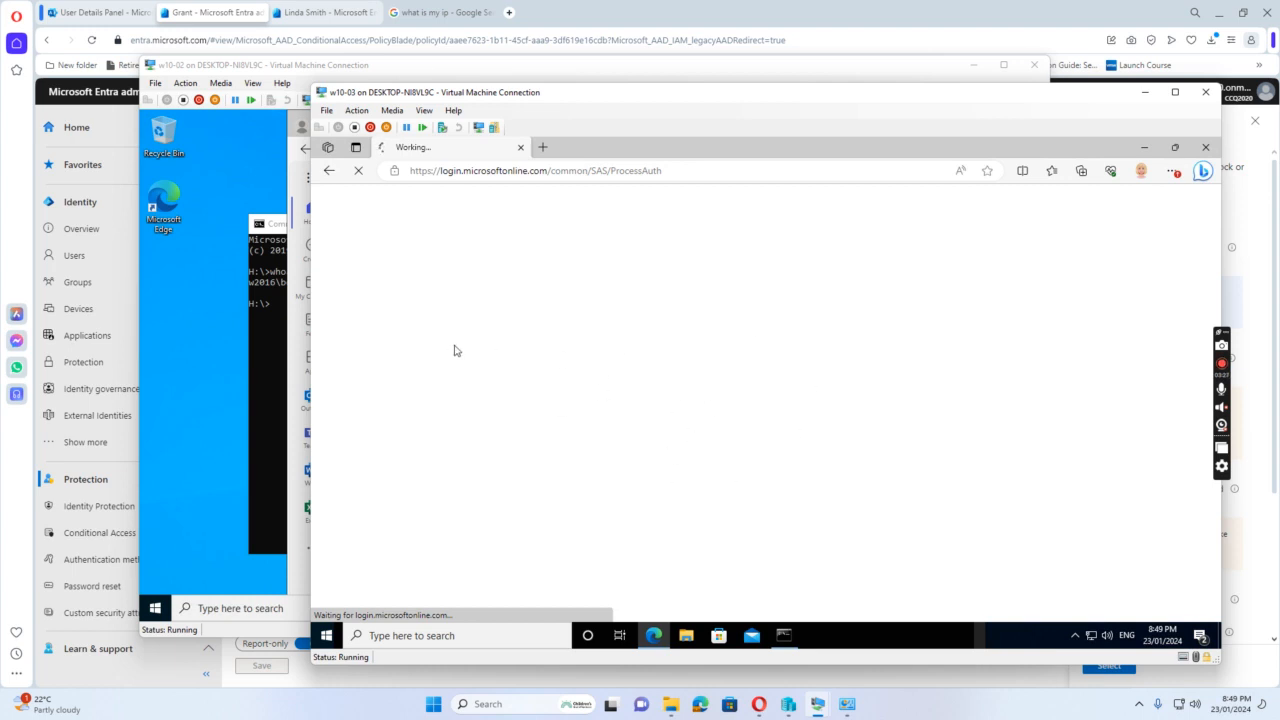
left_click(75, 204)
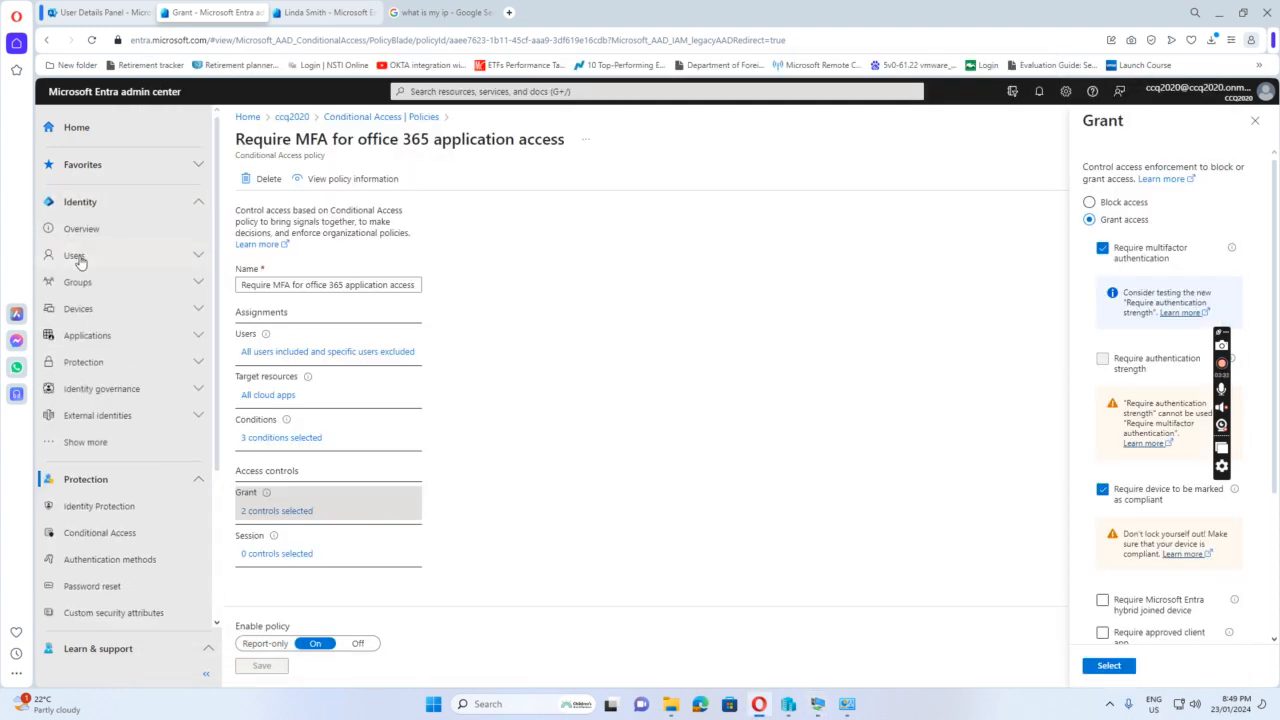
left_click(86, 255)
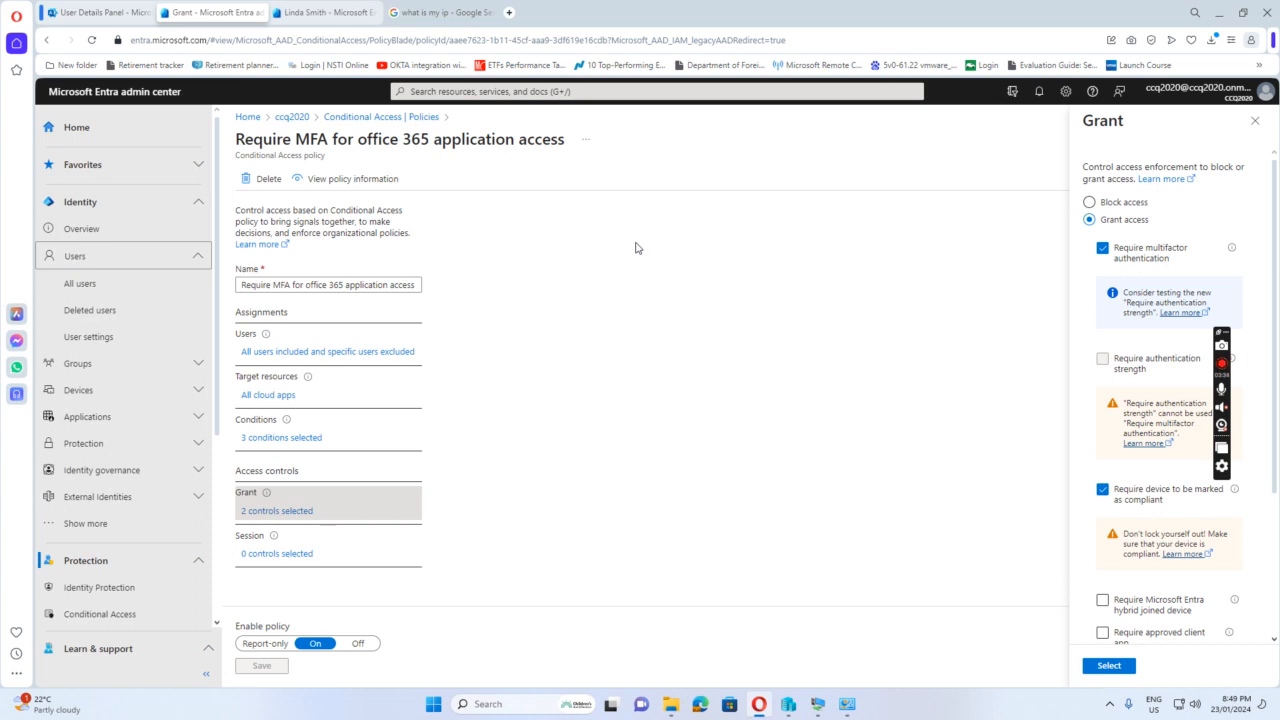
left_click(74, 285)
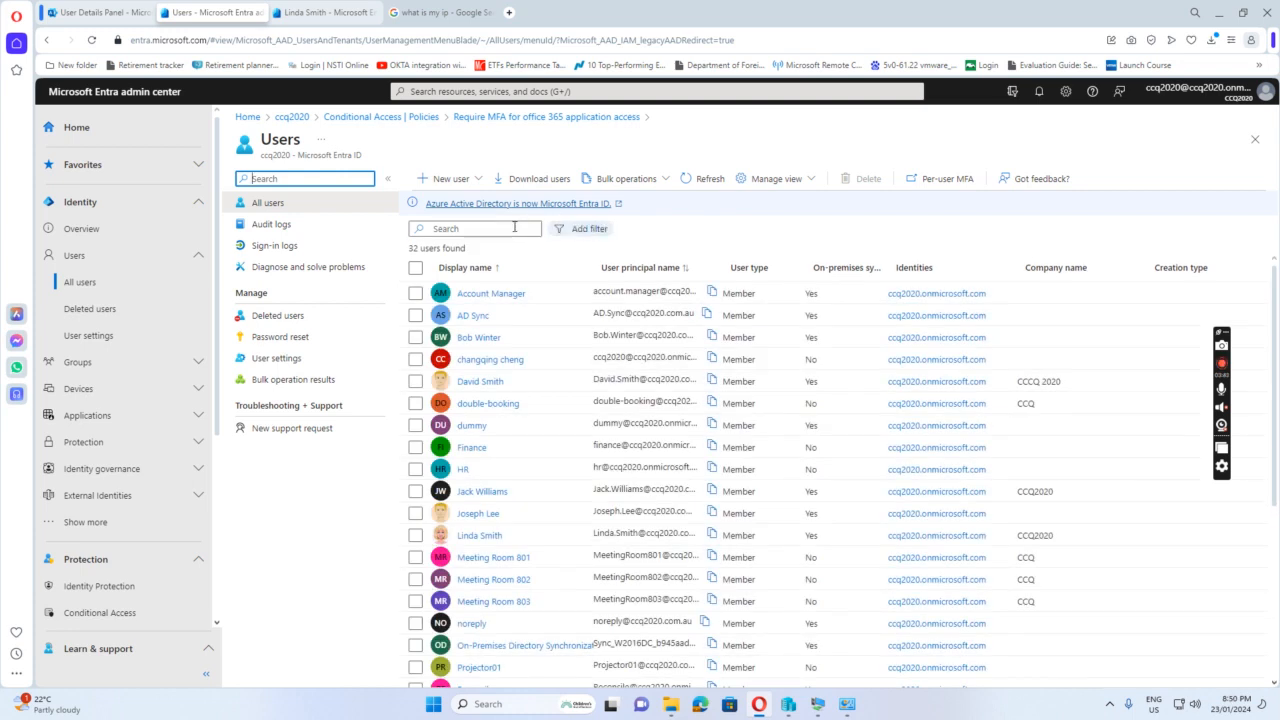
Search the user list for the w10-02 test user by first name and open that user's sign-in logs
left_click(514, 227)
type("bob")
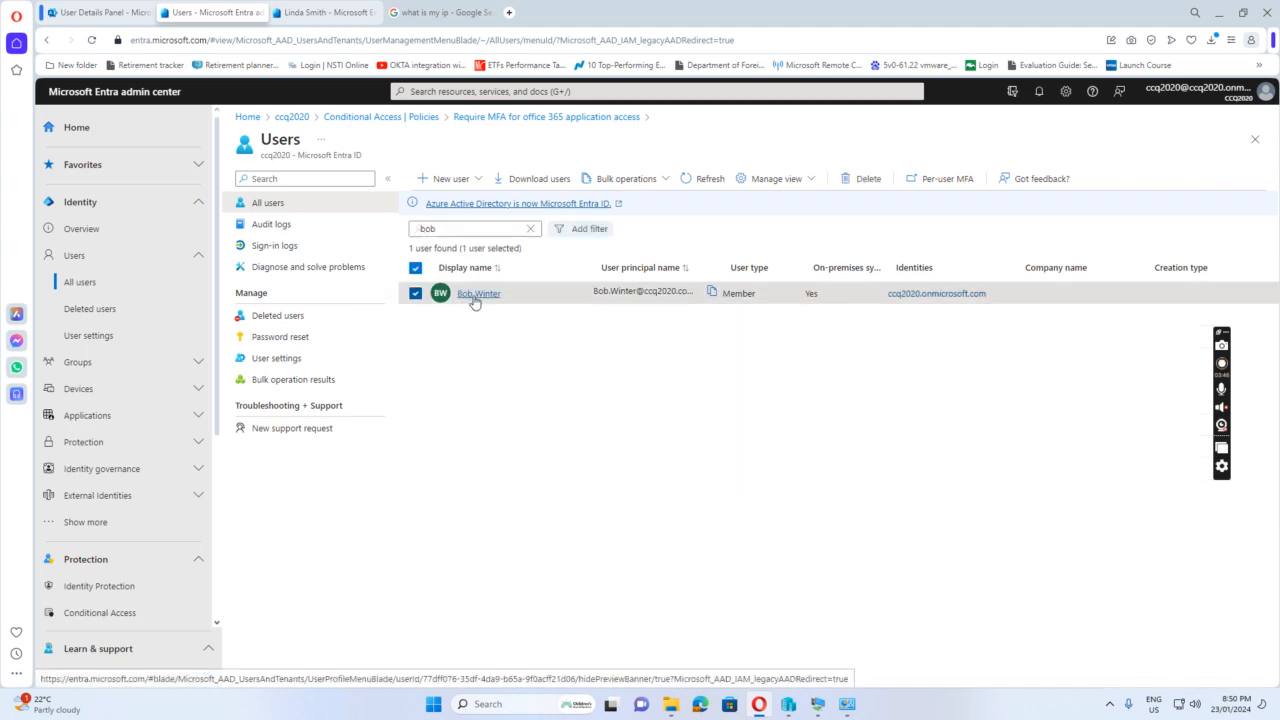
left_click(474, 296)
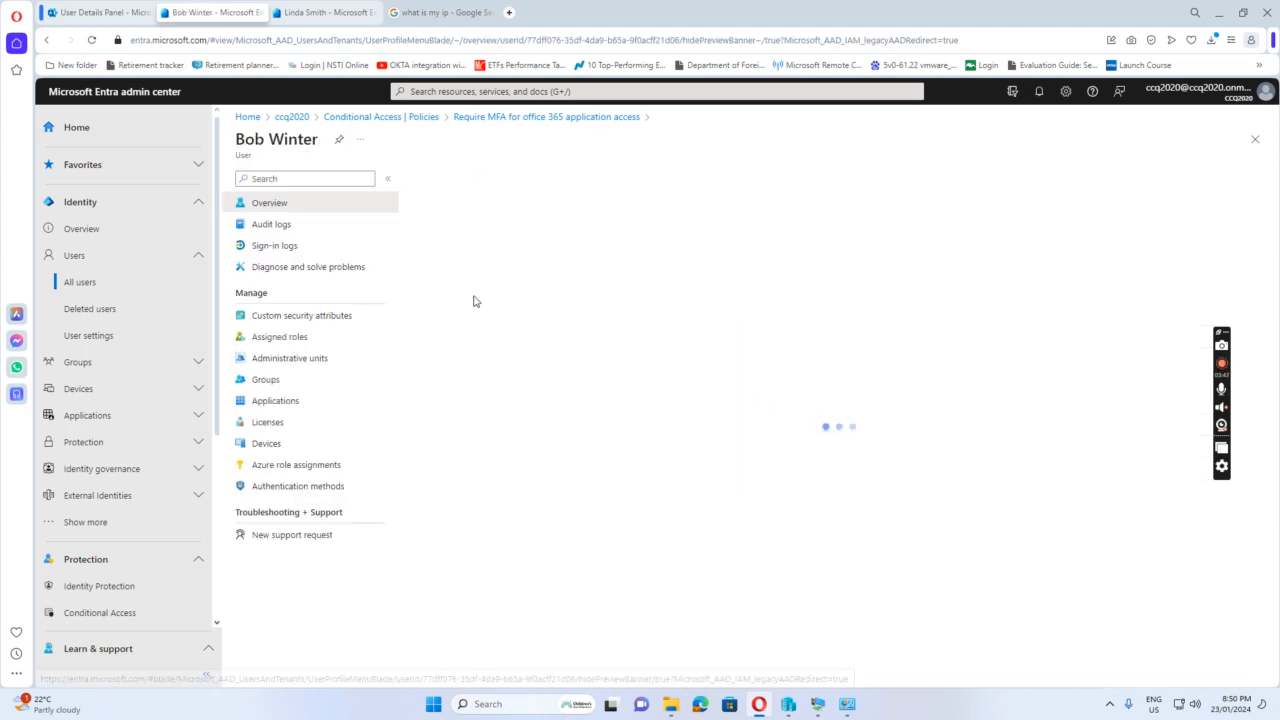
left_click(272, 249)
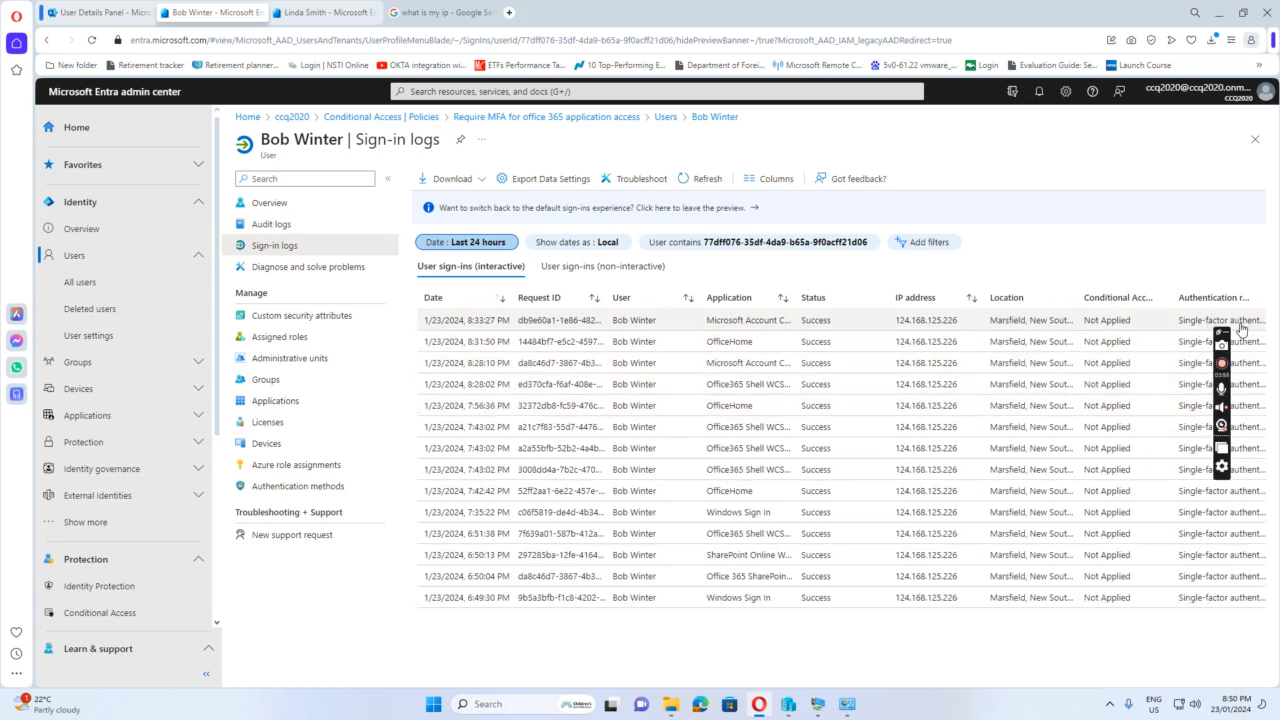
Return to the list of all users, search for the w10-03 test user by first name and open that user's sign-in logs
left_click(95, 286)
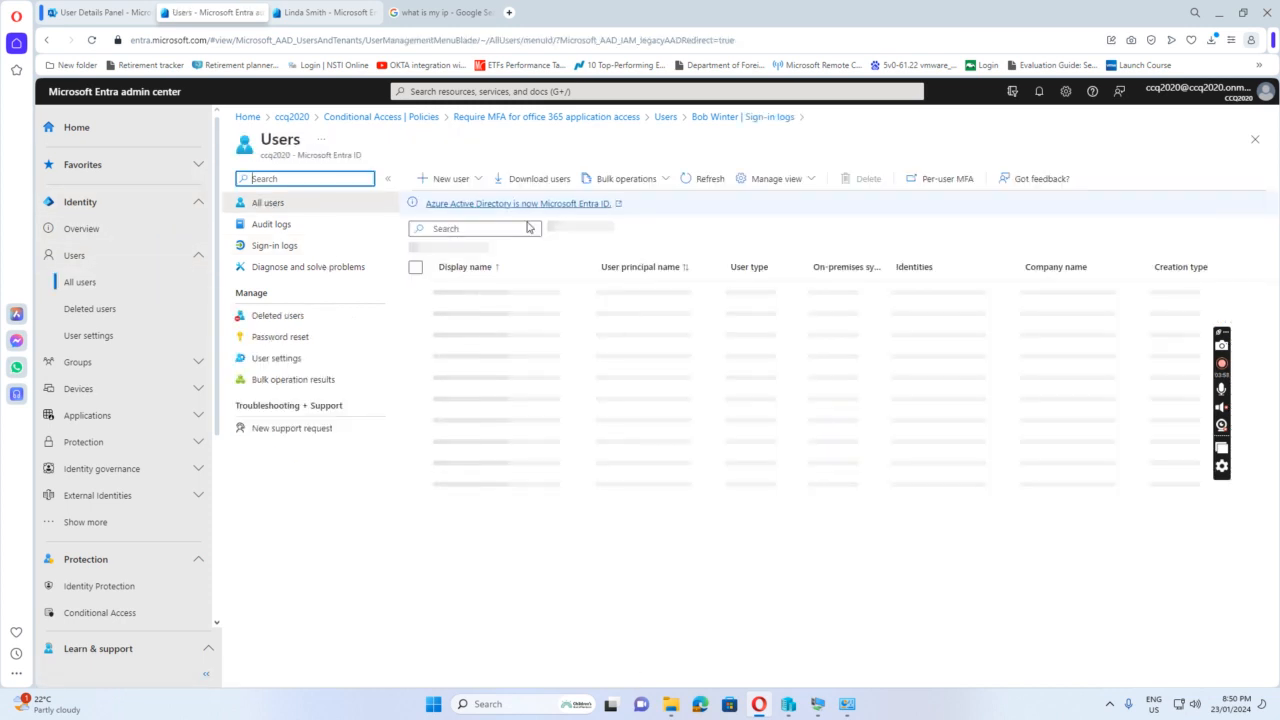
left_click(470, 229)
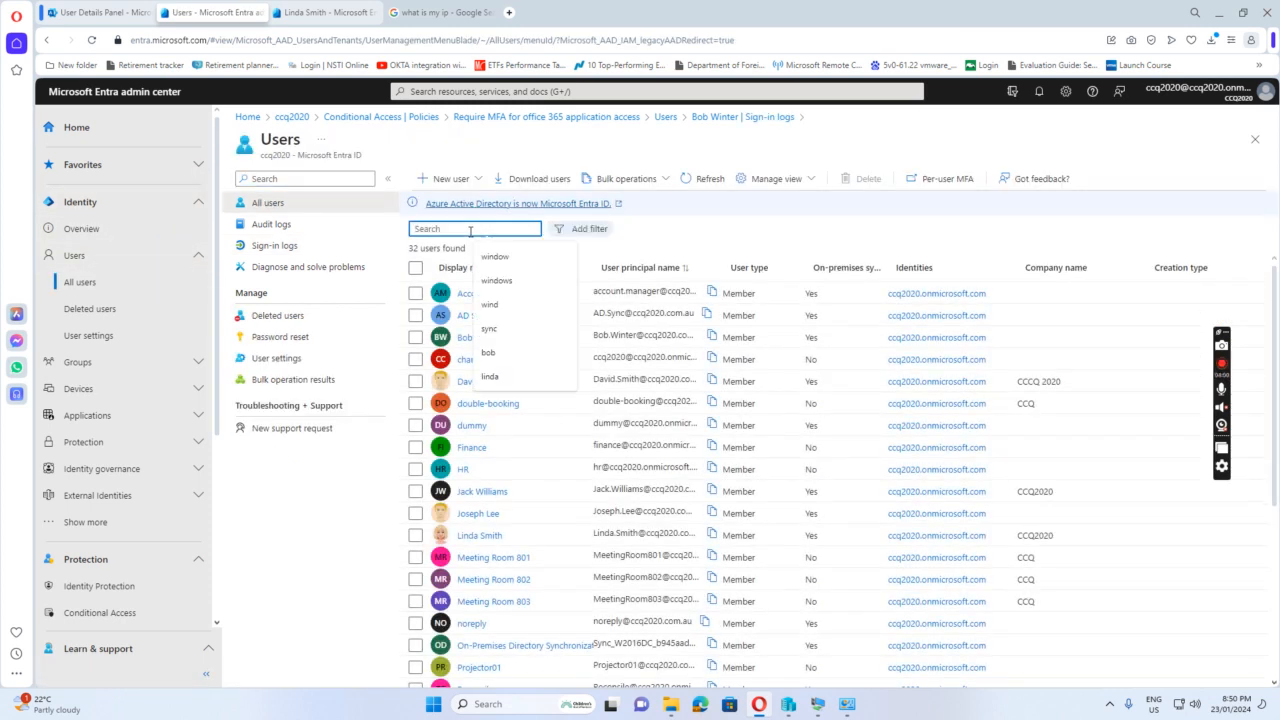
type("linda")
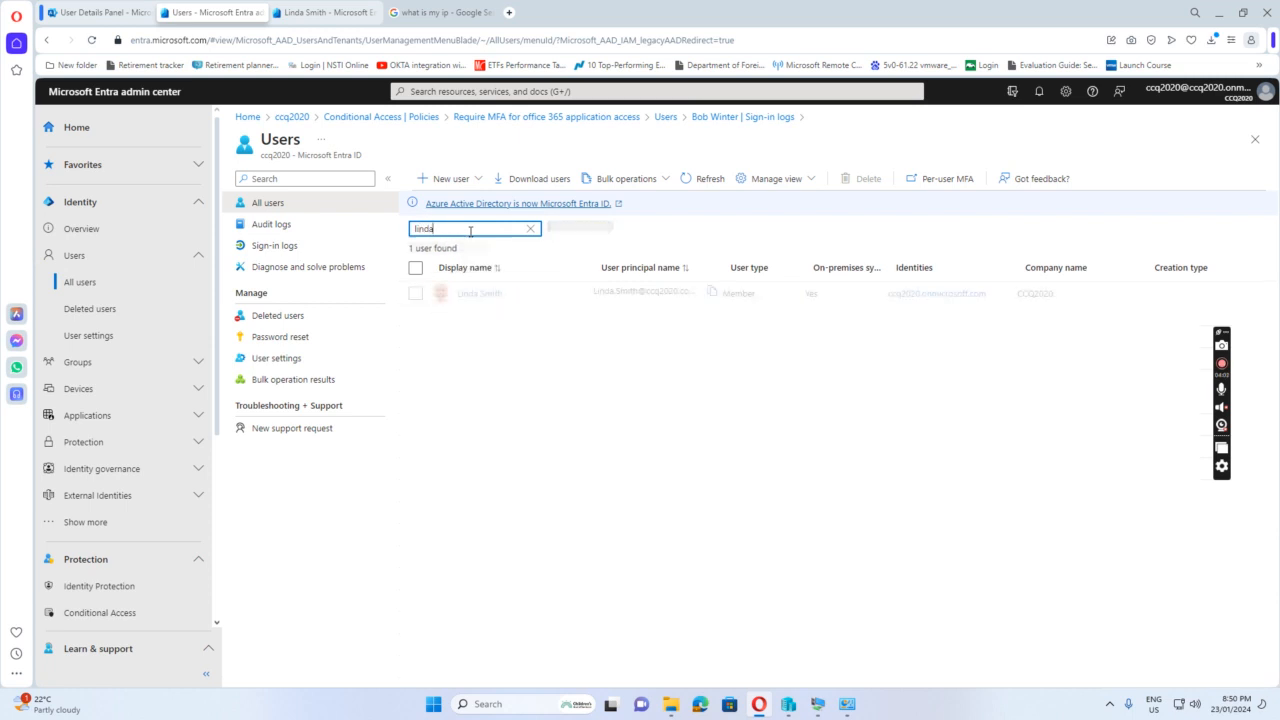
left_click(485, 293)
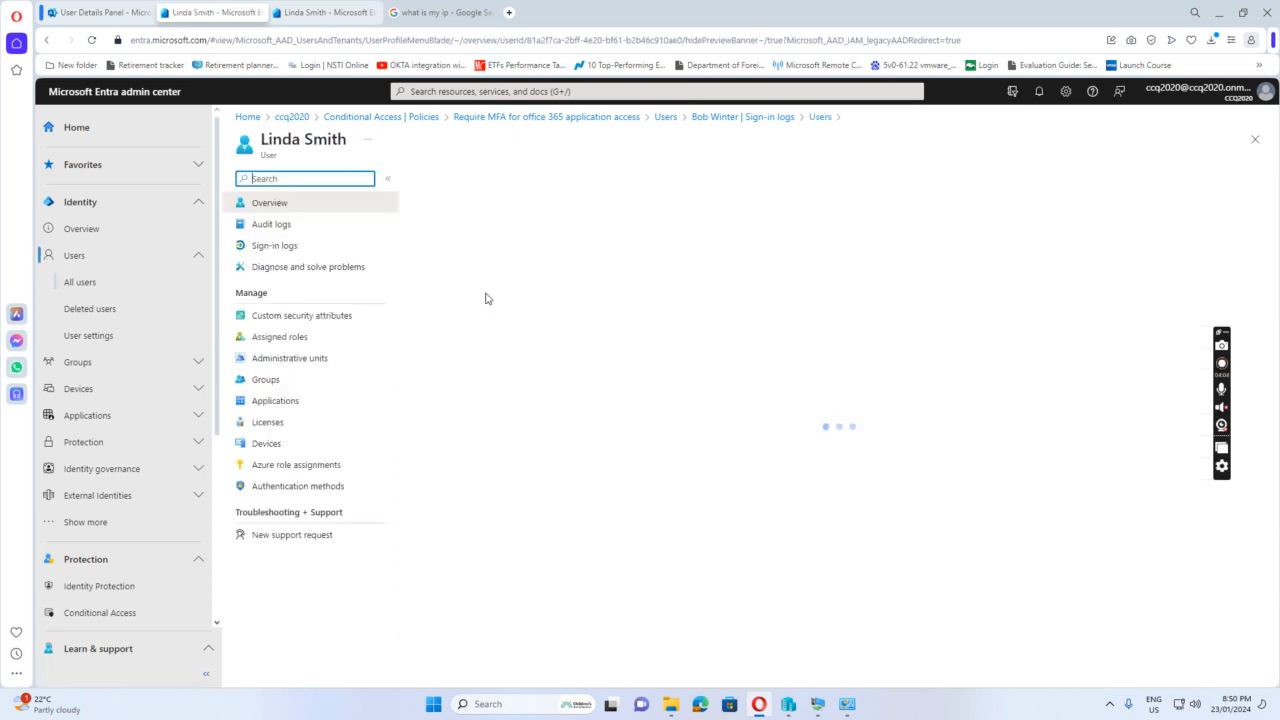
left_click(276, 248)
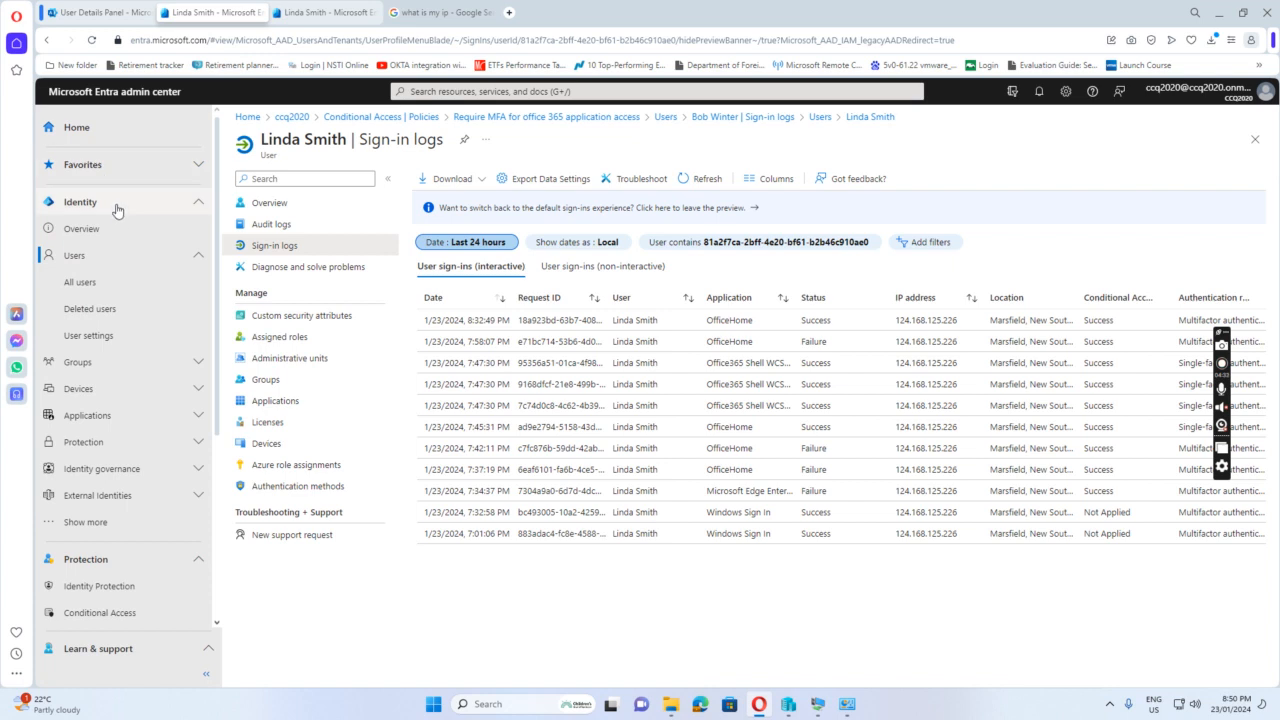
Open the per-user MFA page from the all-users list and search it for the w10-02 test user by first name
left_click(85, 285)
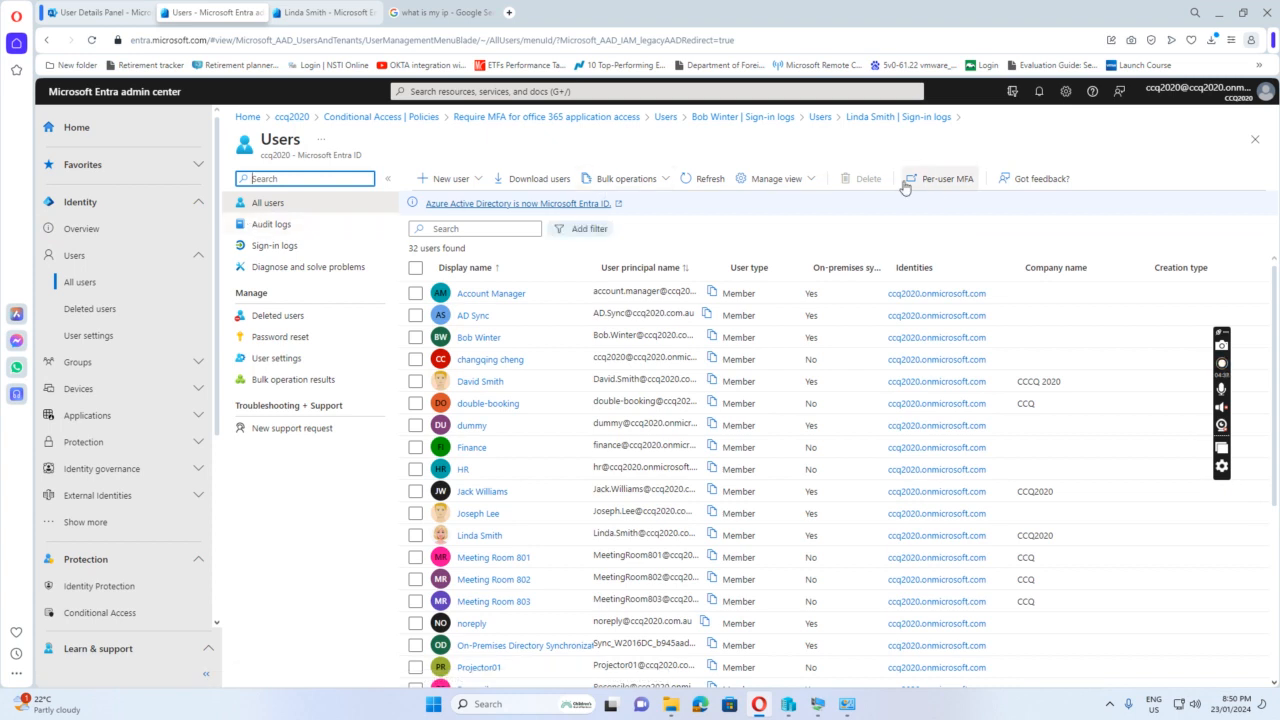
left_click(943, 187)
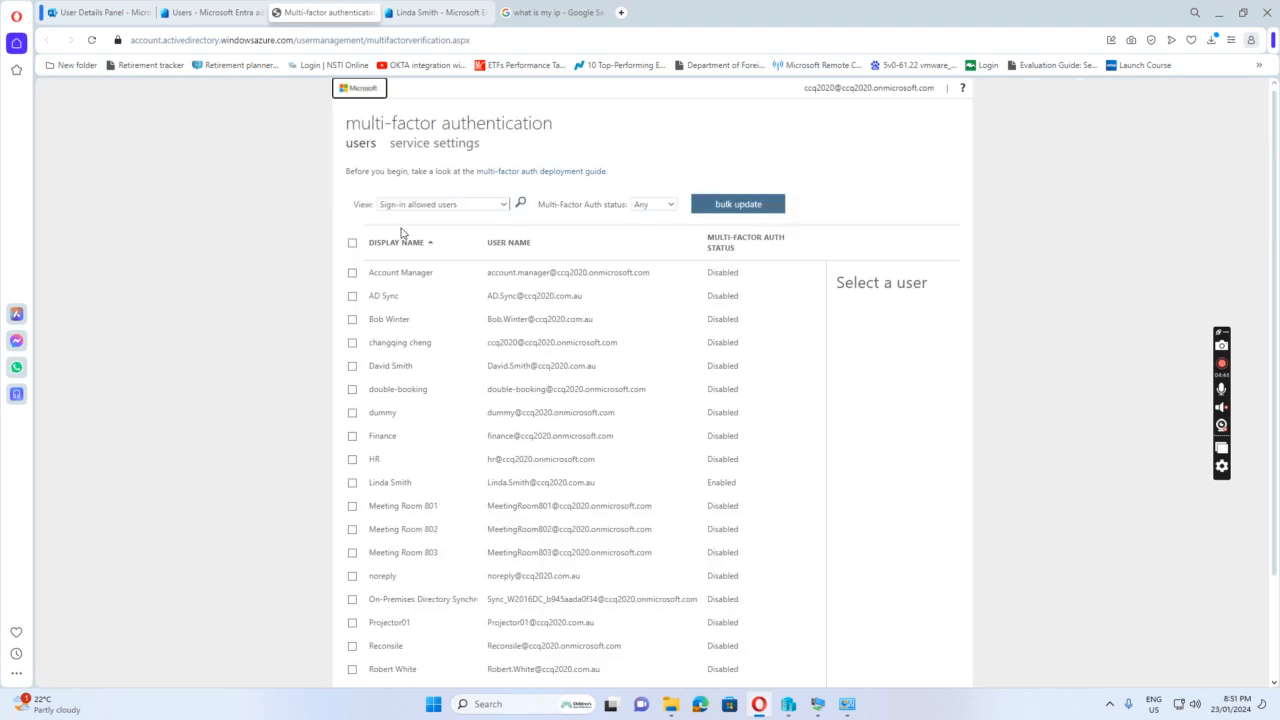
left_click(520, 204)
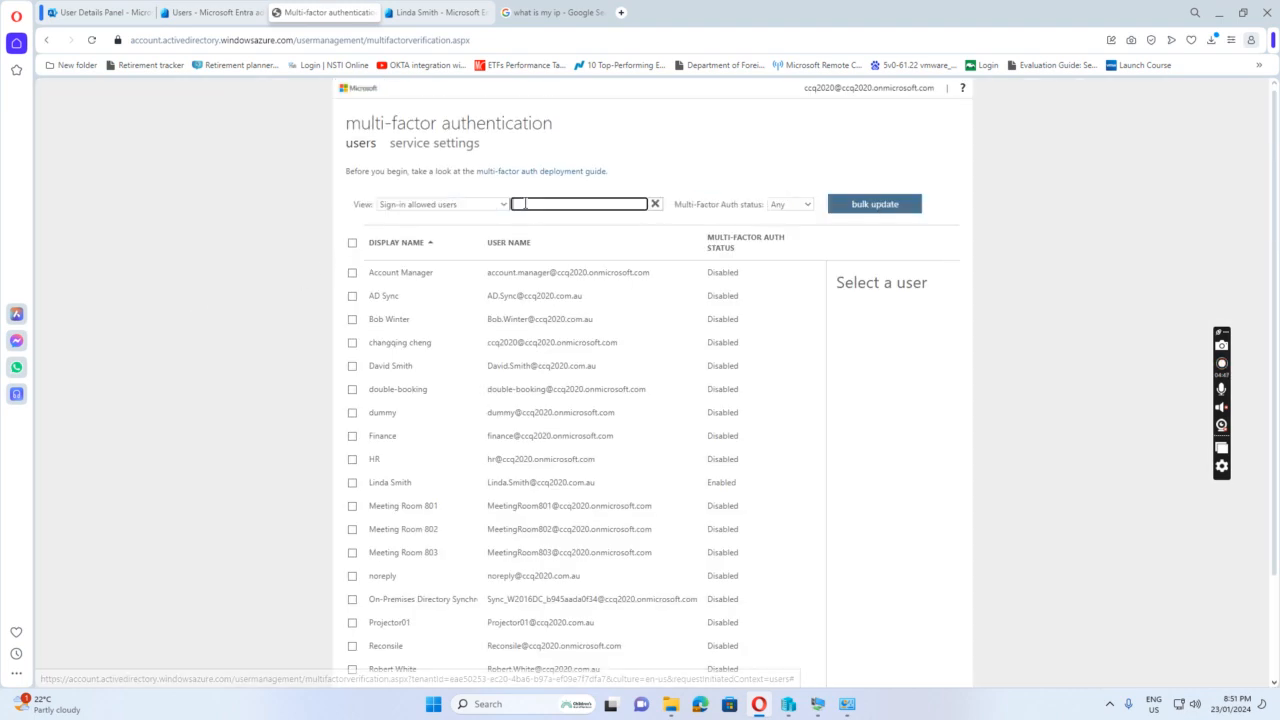
type("bob")
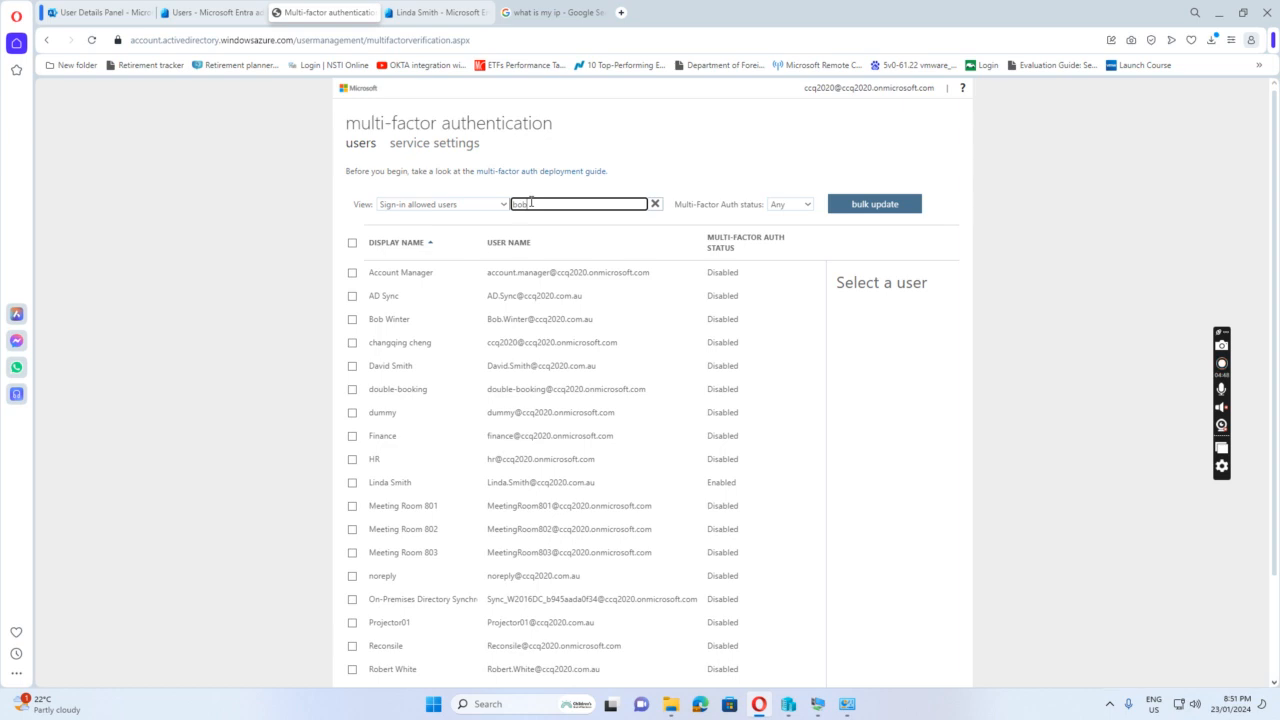
key("Return")
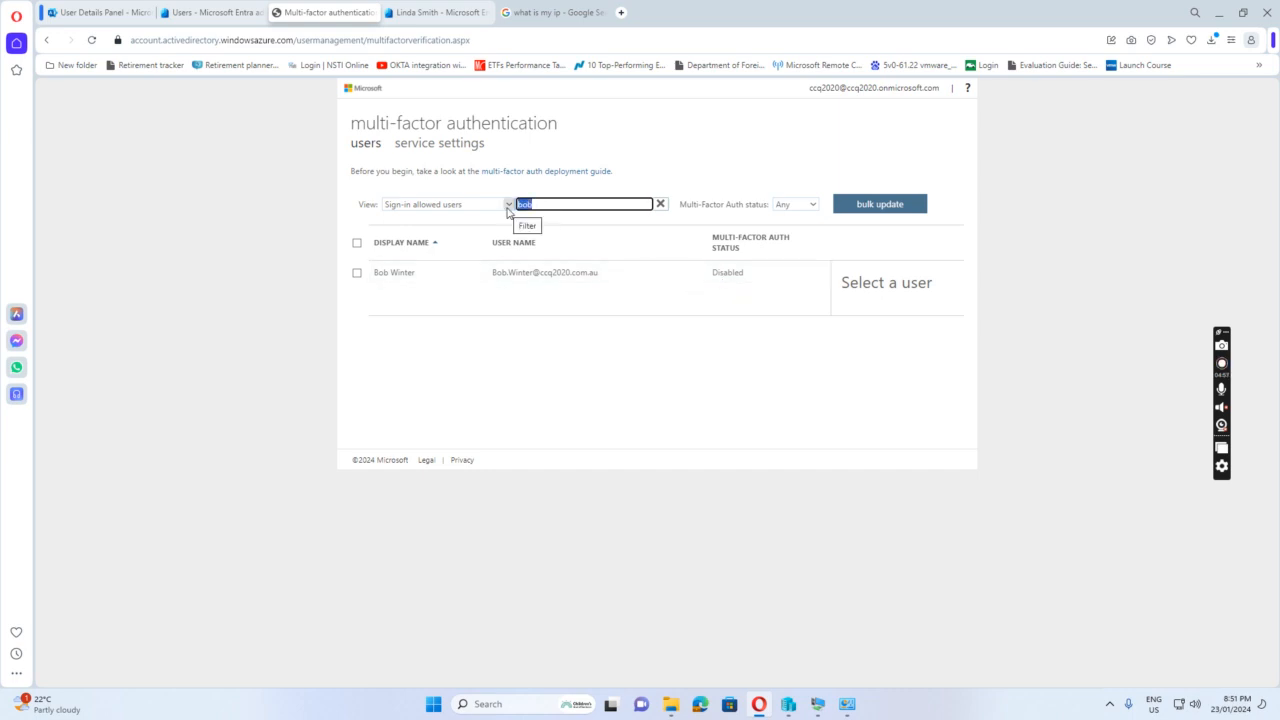
Search the multi-factor authentication page for the w10-03 test user and disable that user's per-user MFA
key("BackSpace")
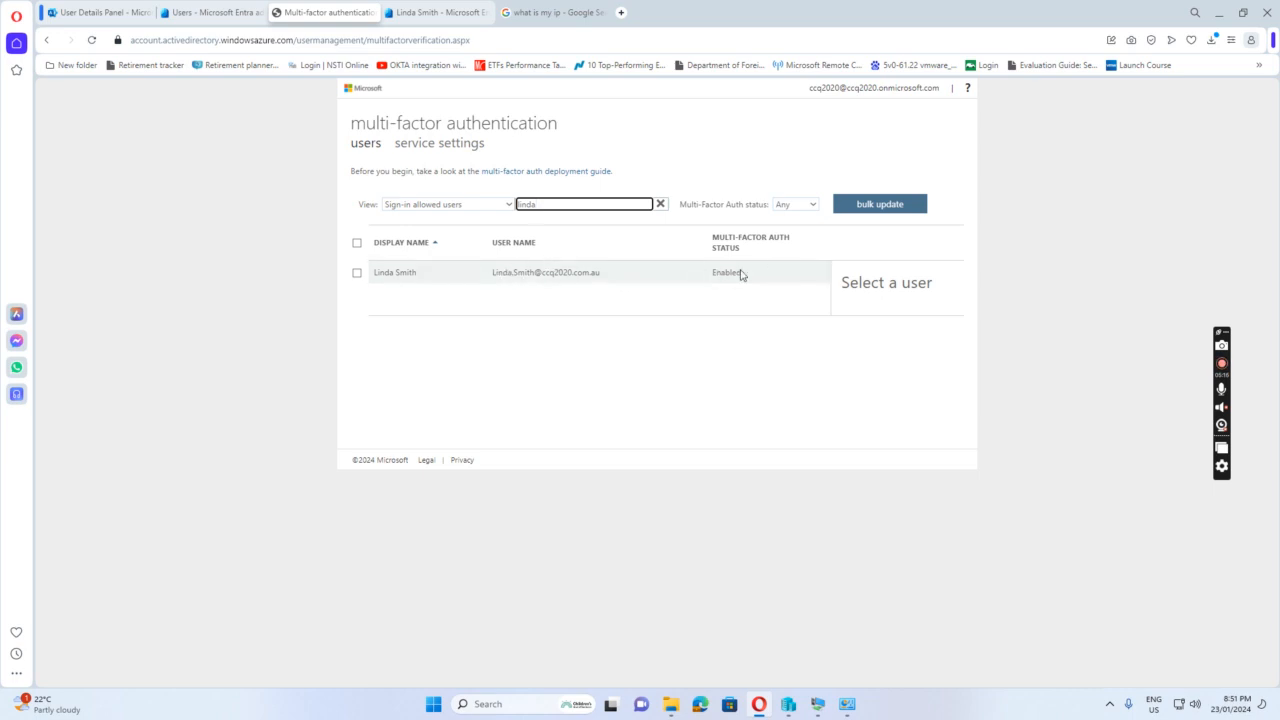
left_click(398, 280)
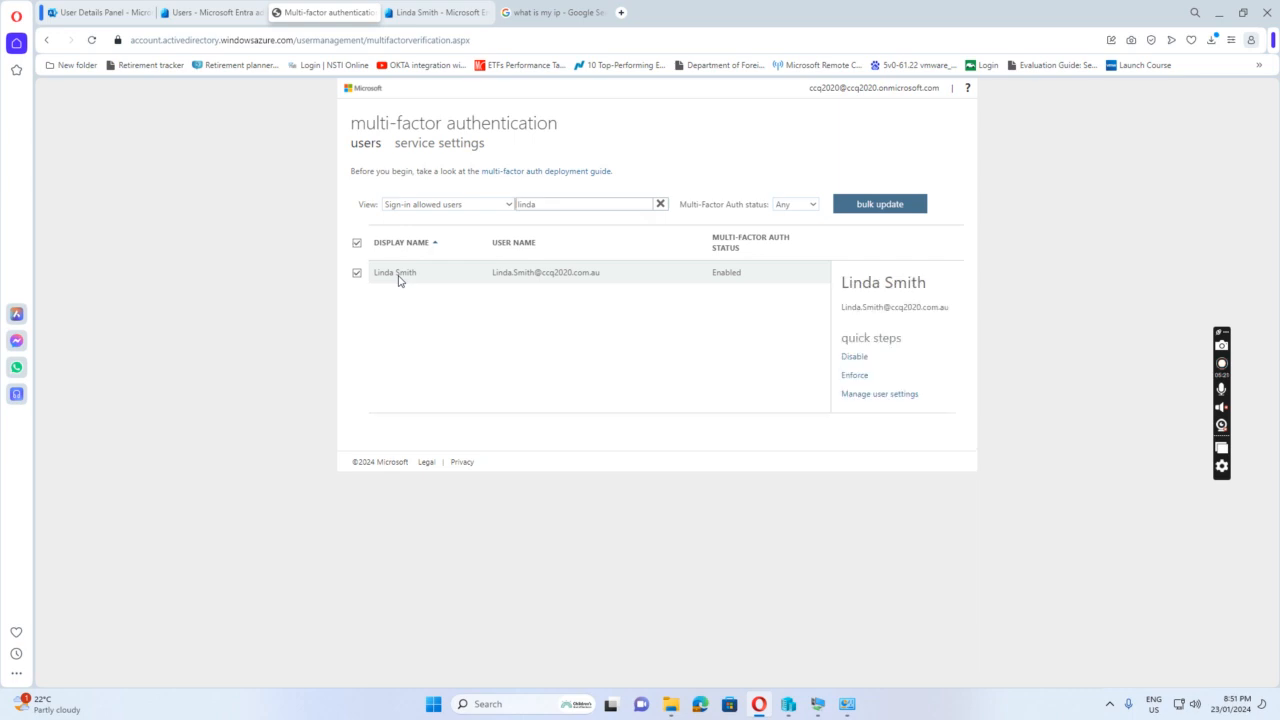
left_click(855, 358)
left_click(855, 362)
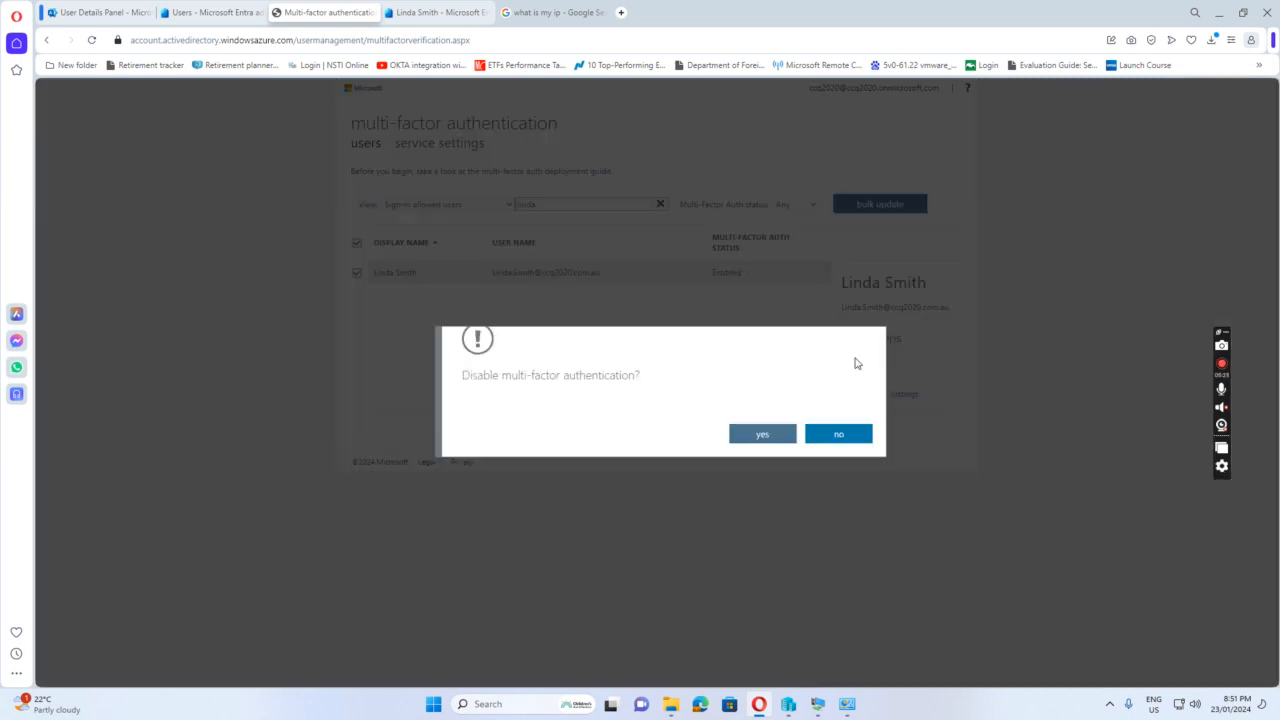
left_click(763, 436)
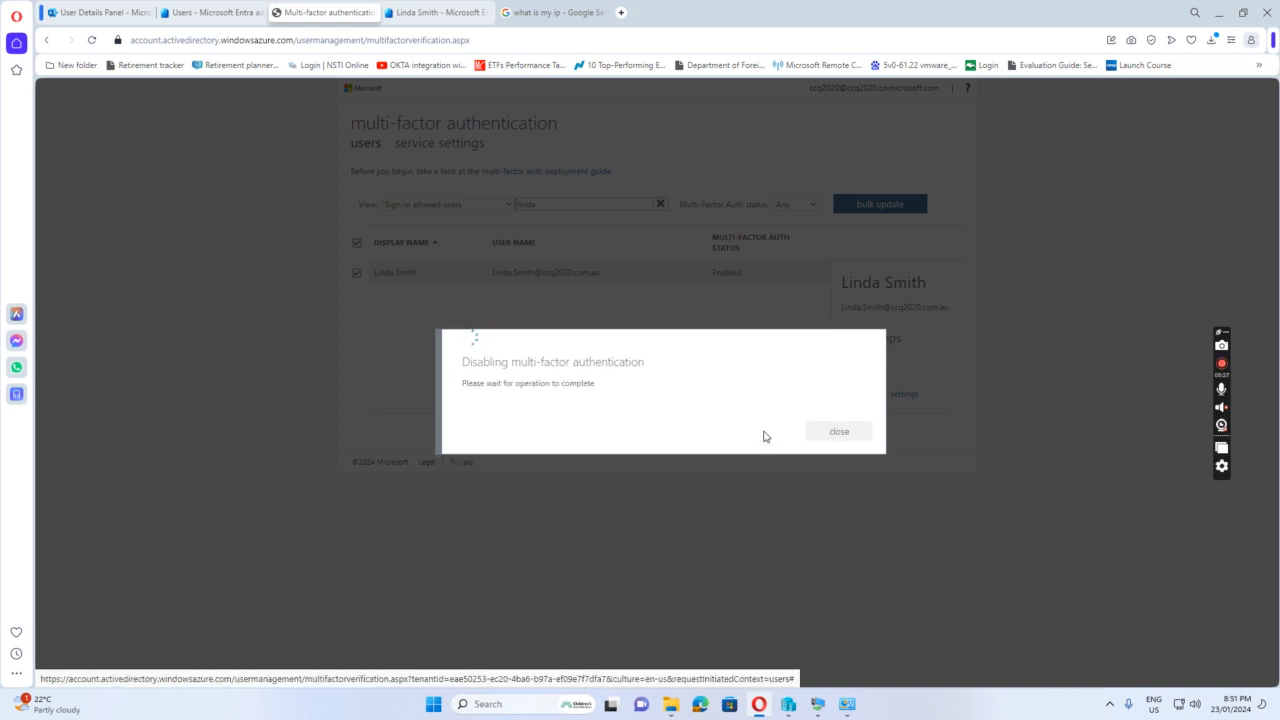
left_click(848, 435)
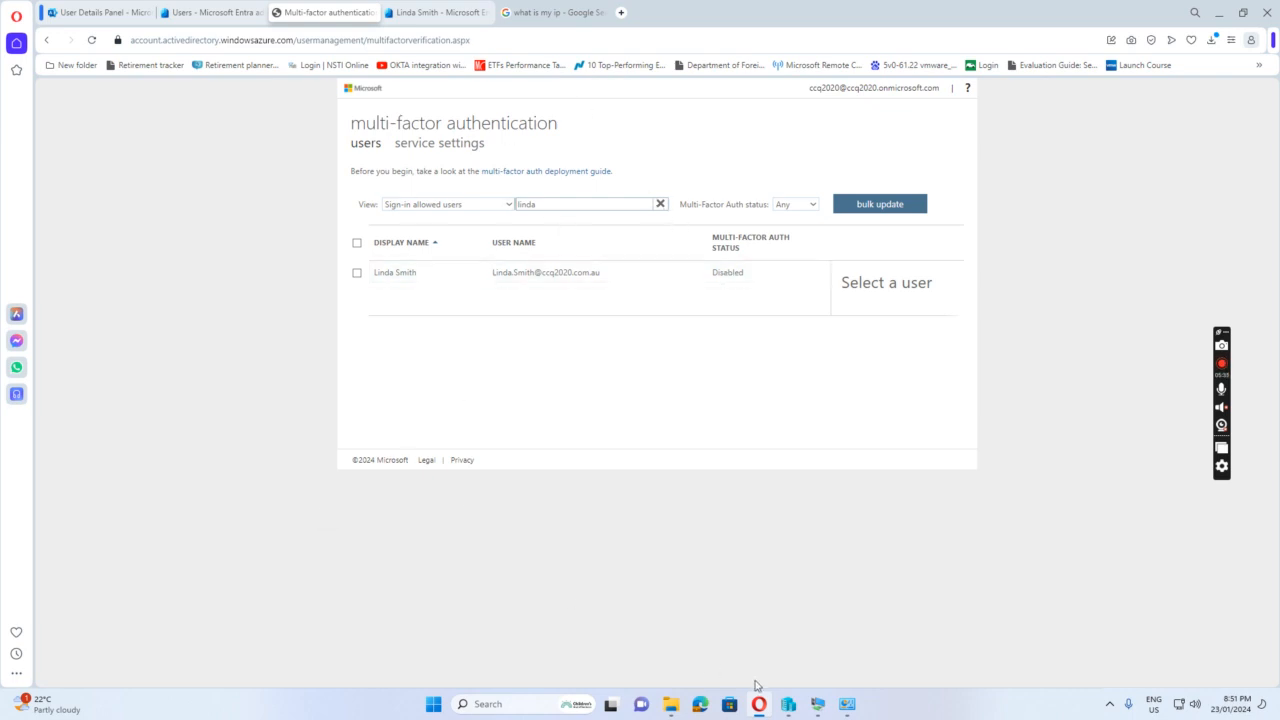
Switch to the w10-03 virtual machine, reposition its window and unlock the session with the account password
mouse_move(820, 705)
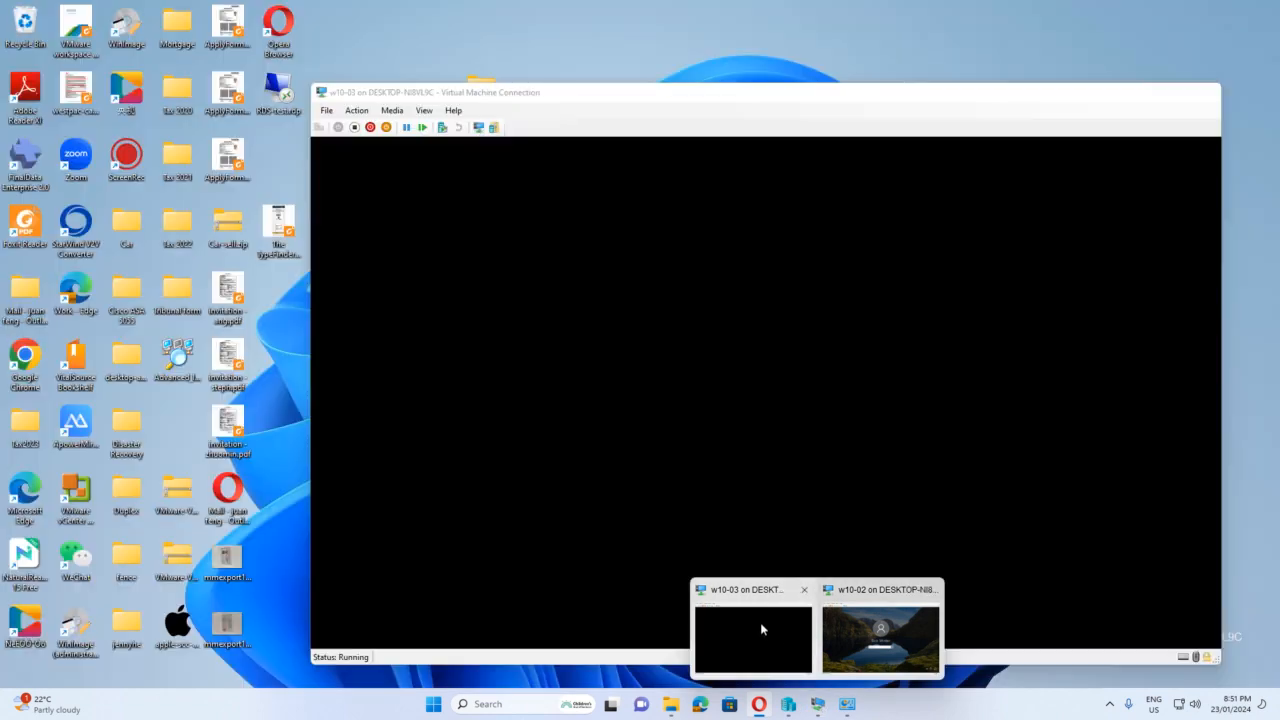
left_click(760, 622)
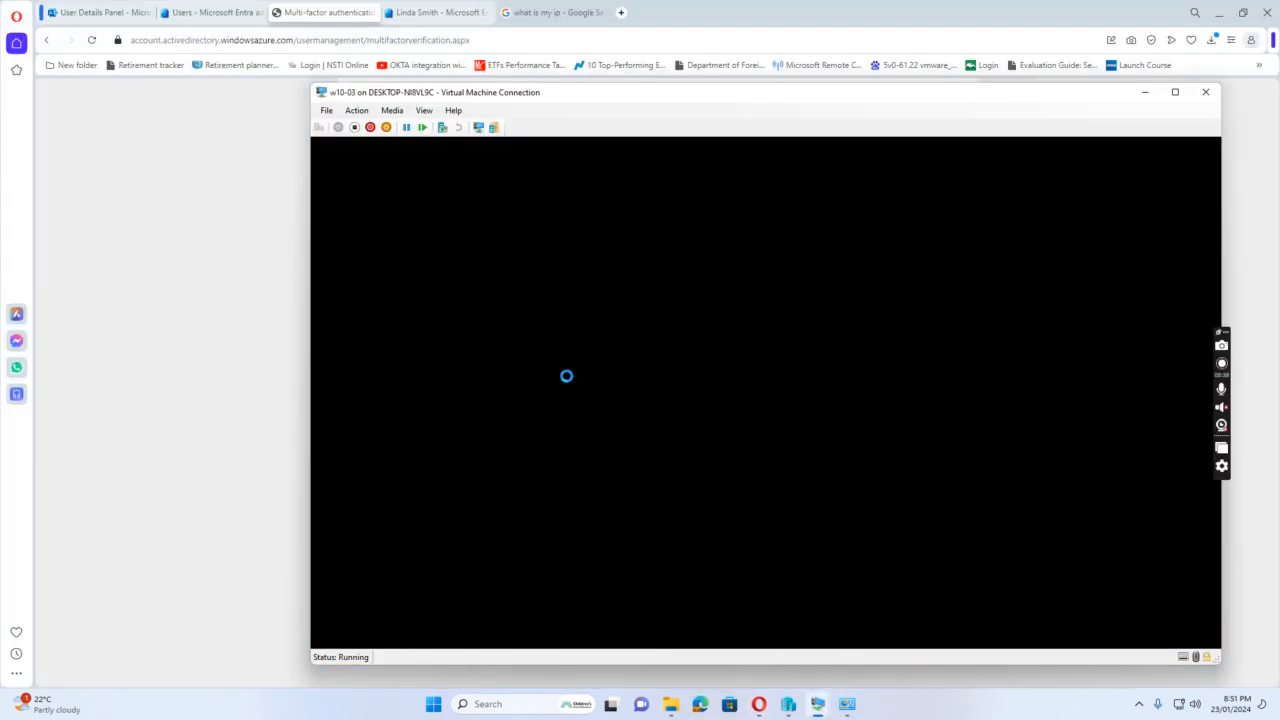
left_click_drag(750, 98, 560, 71)
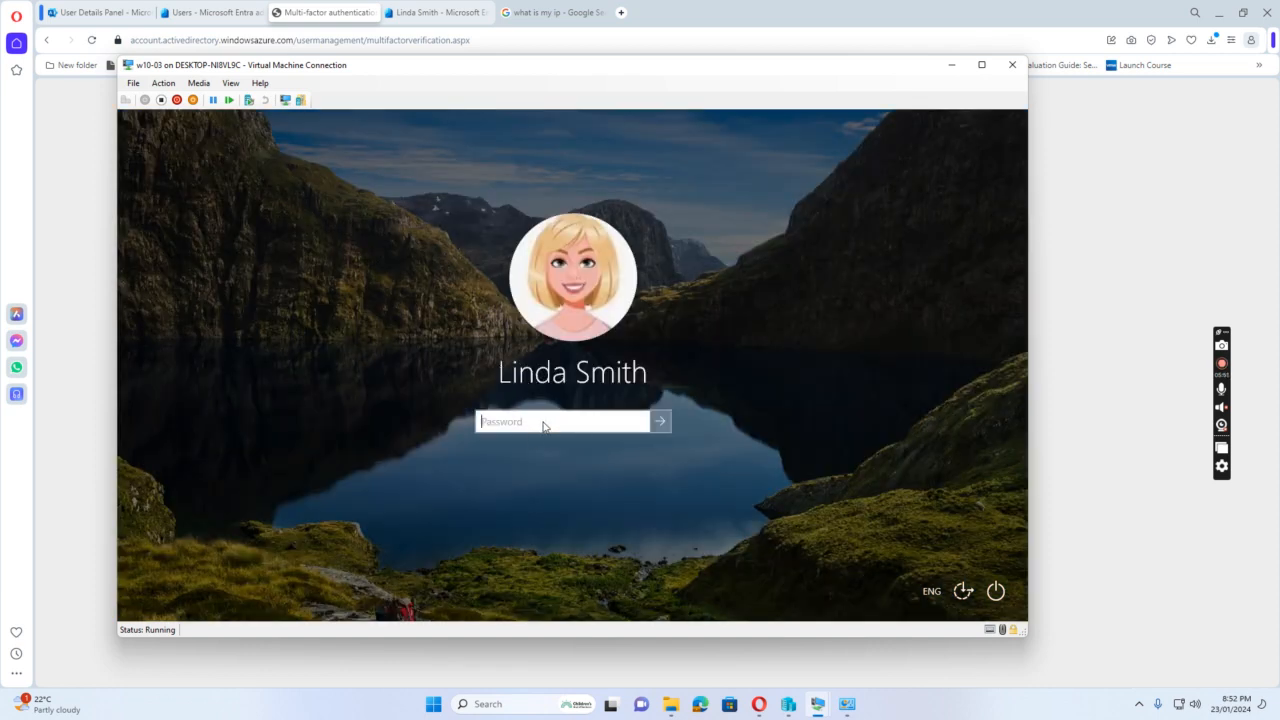
type("P")
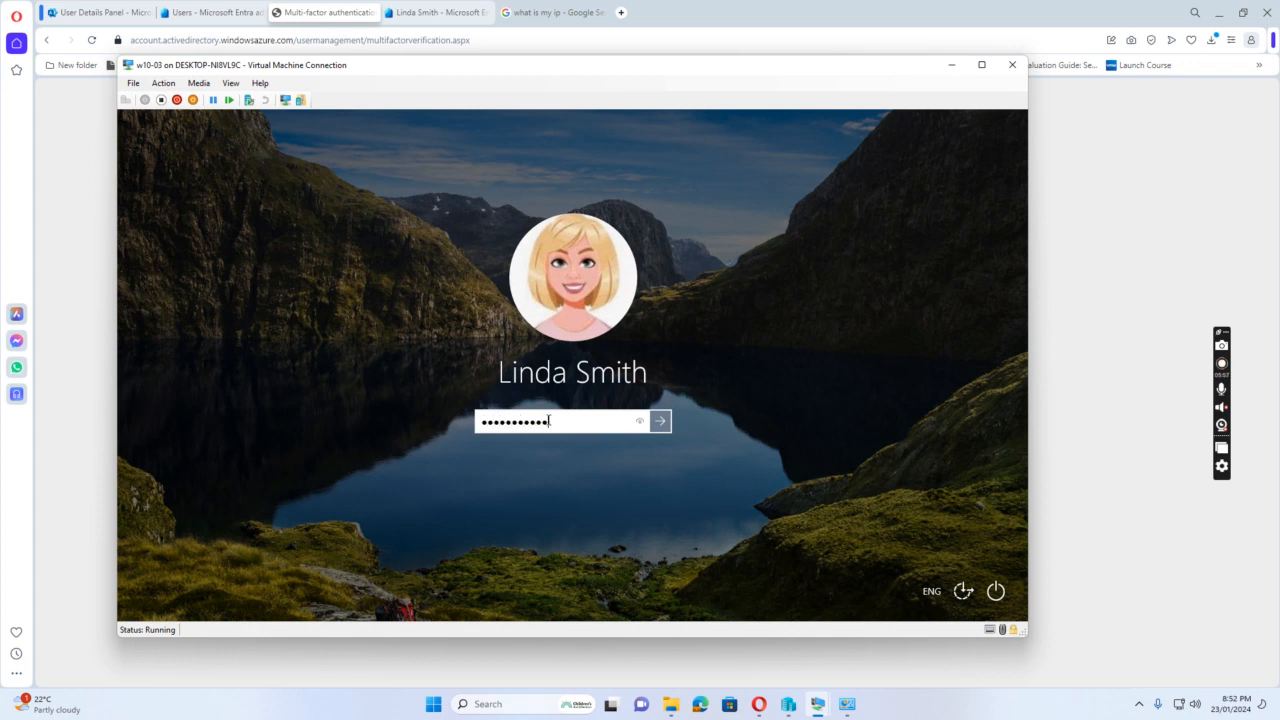
key("Return")
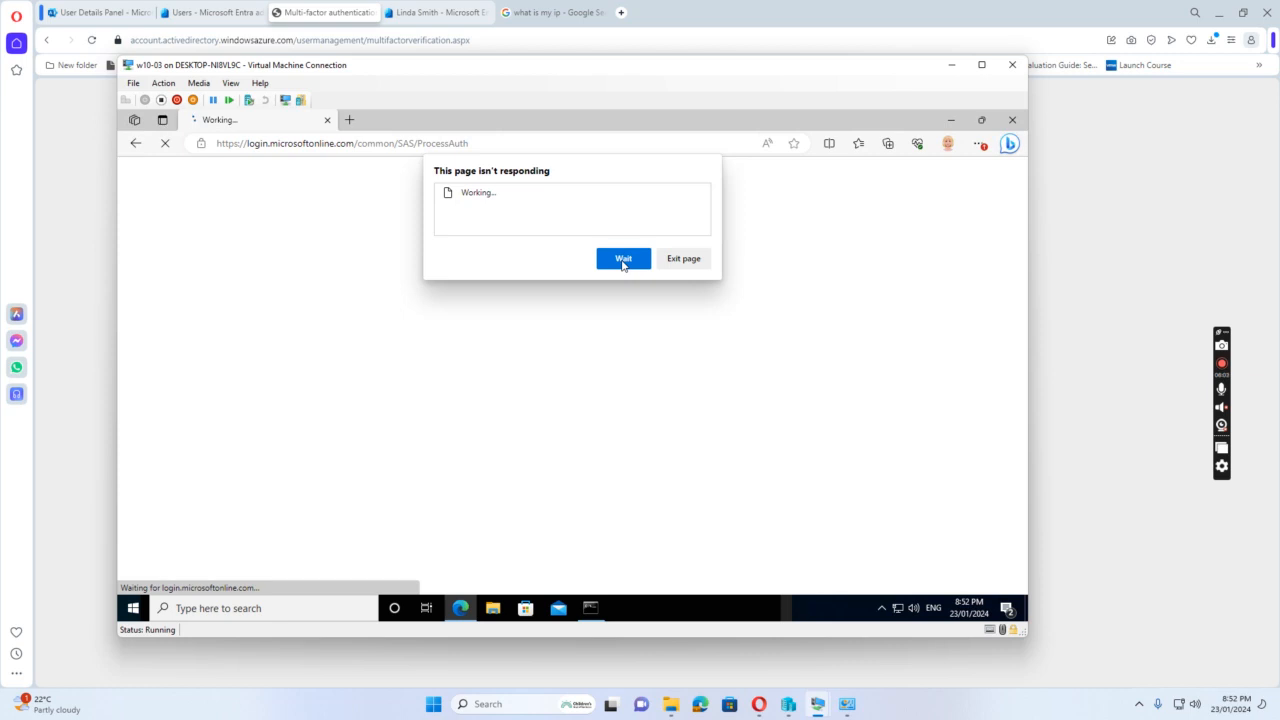
left_click(623, 261)
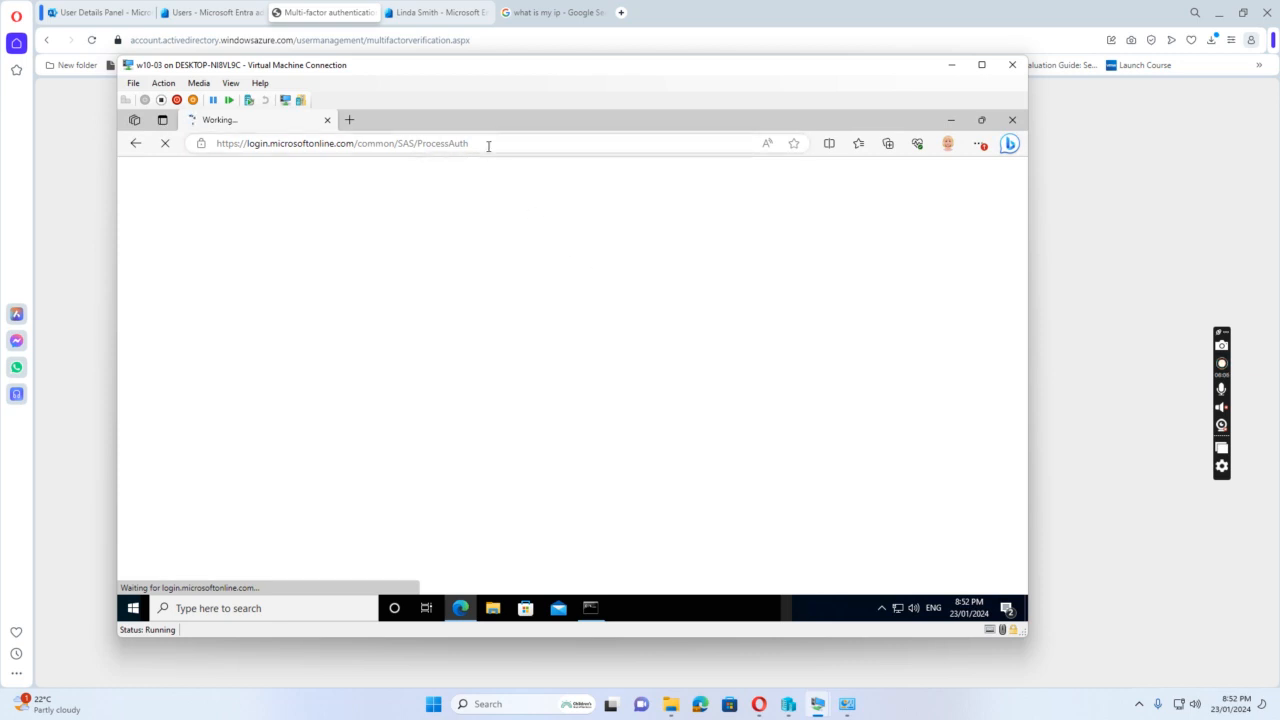
left_click_drag(486, 146, 257, 130)
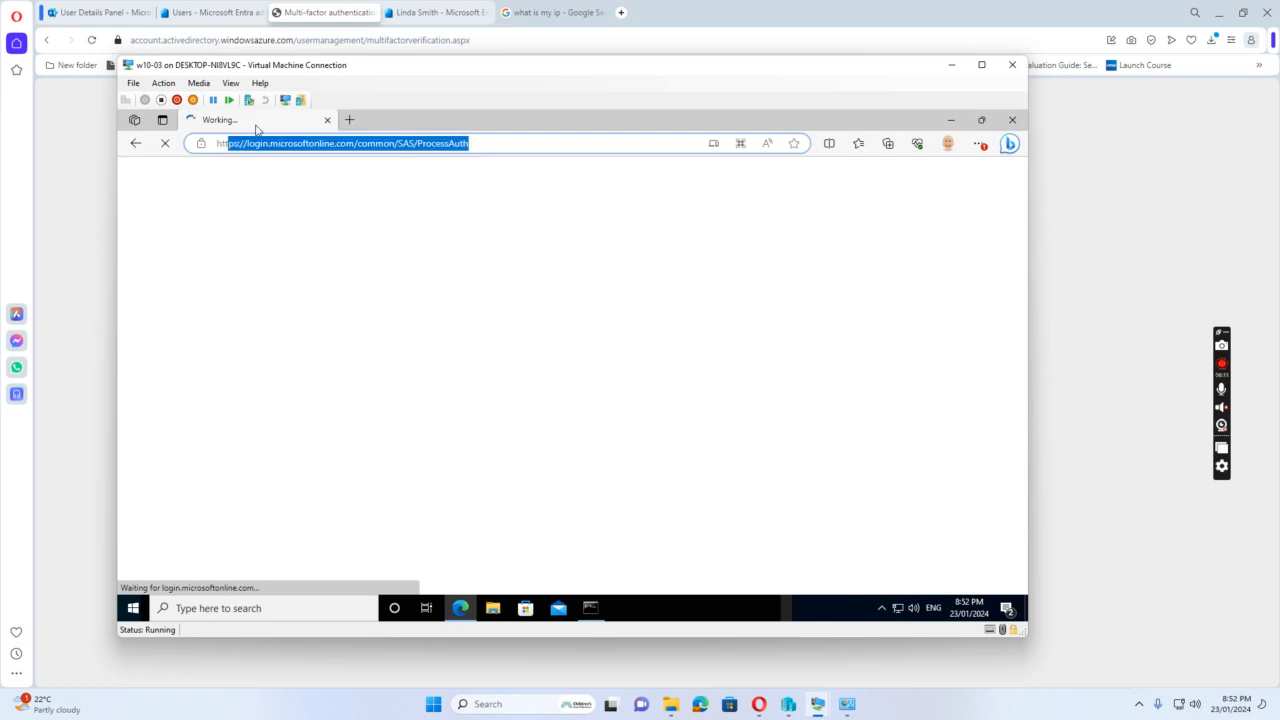
type("www")
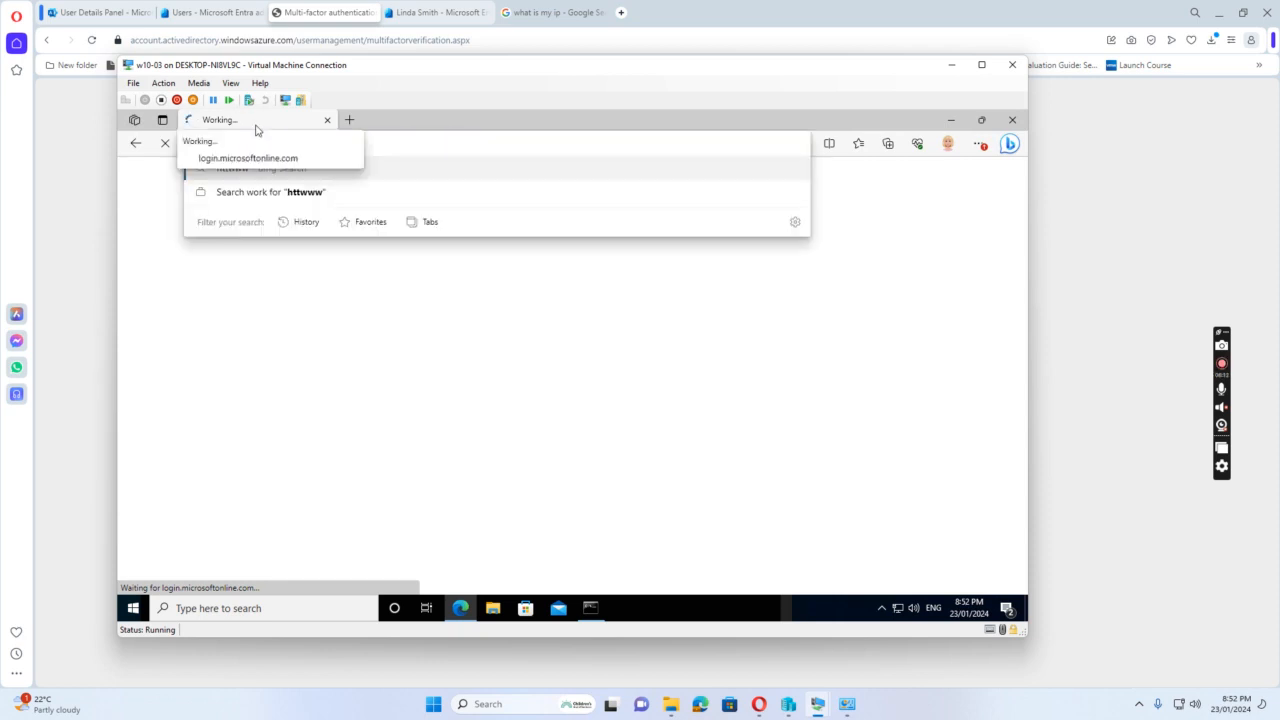
key("BackSpace")
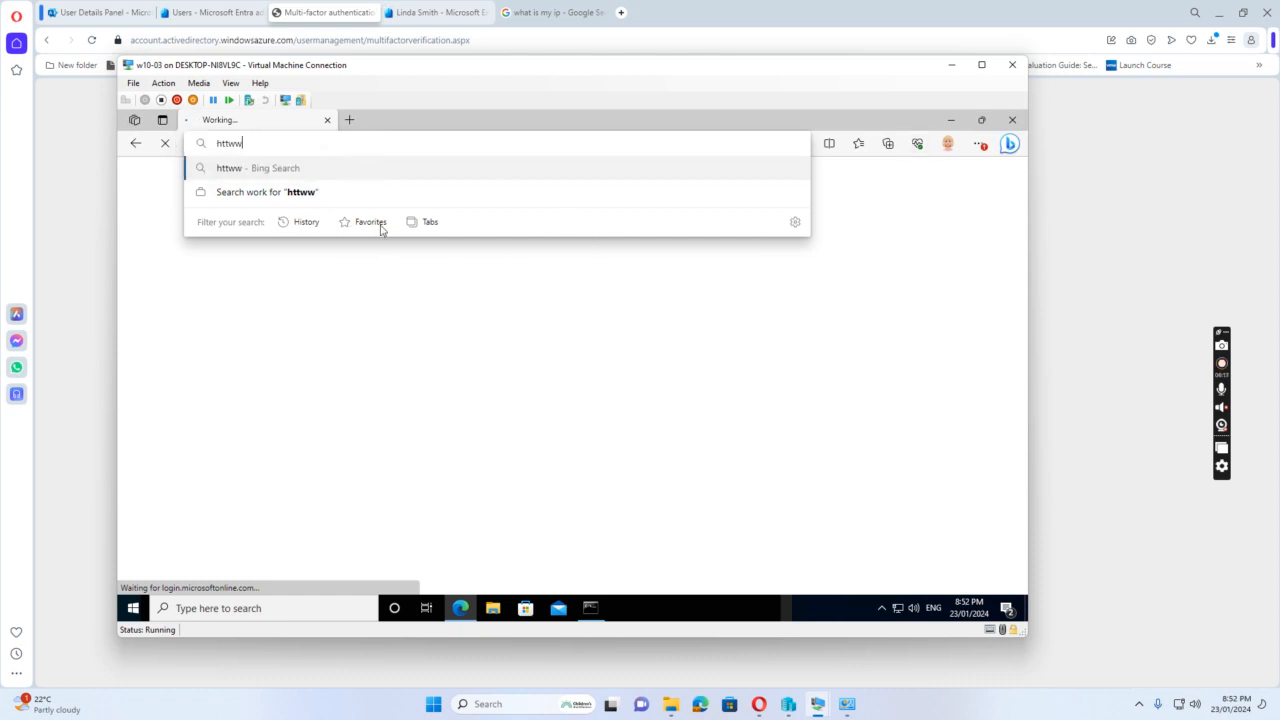
key("BackSpace")
key("BackSpace")
key("BackSpace")
key("BackSpace")
key("BackSpace")
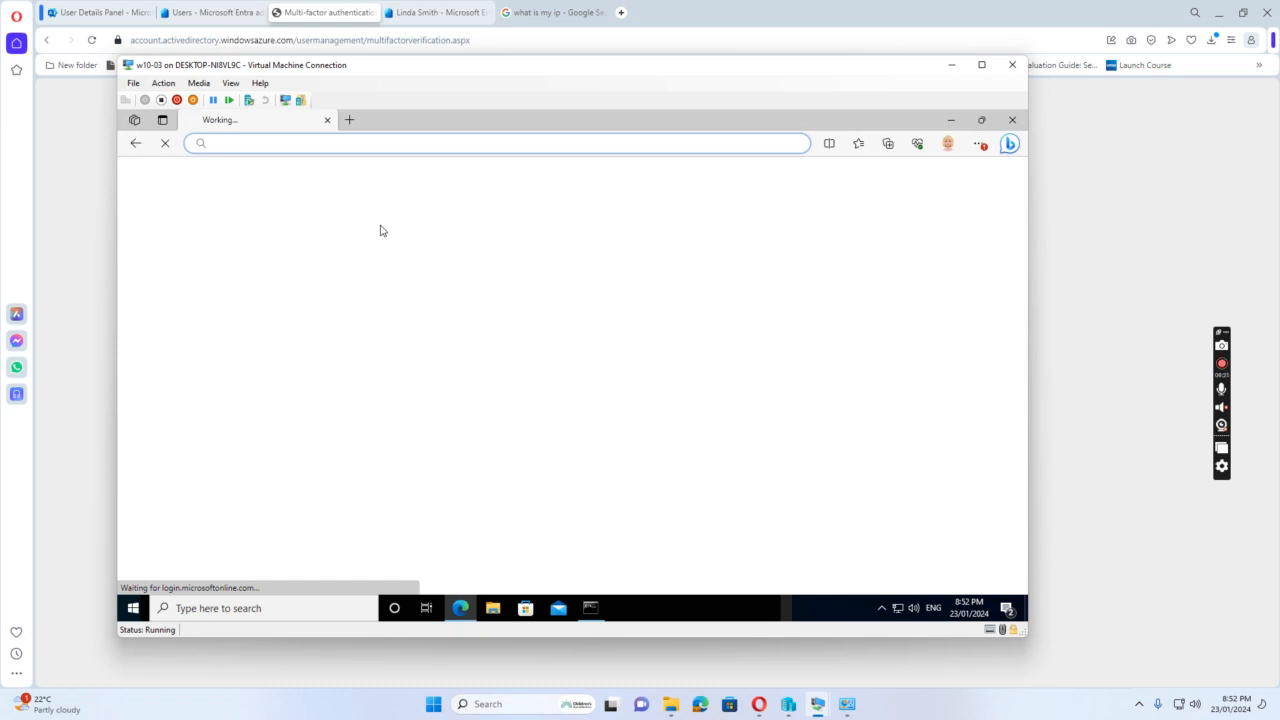
type("www.of")
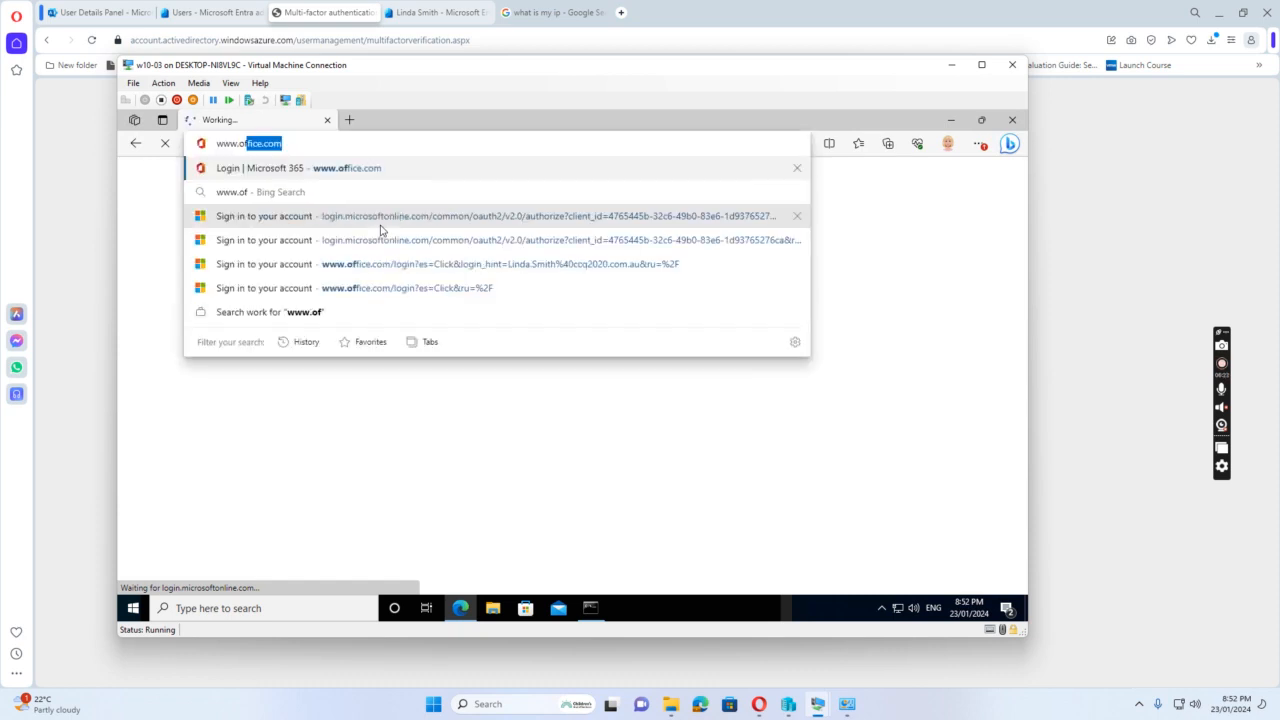
key("Return")
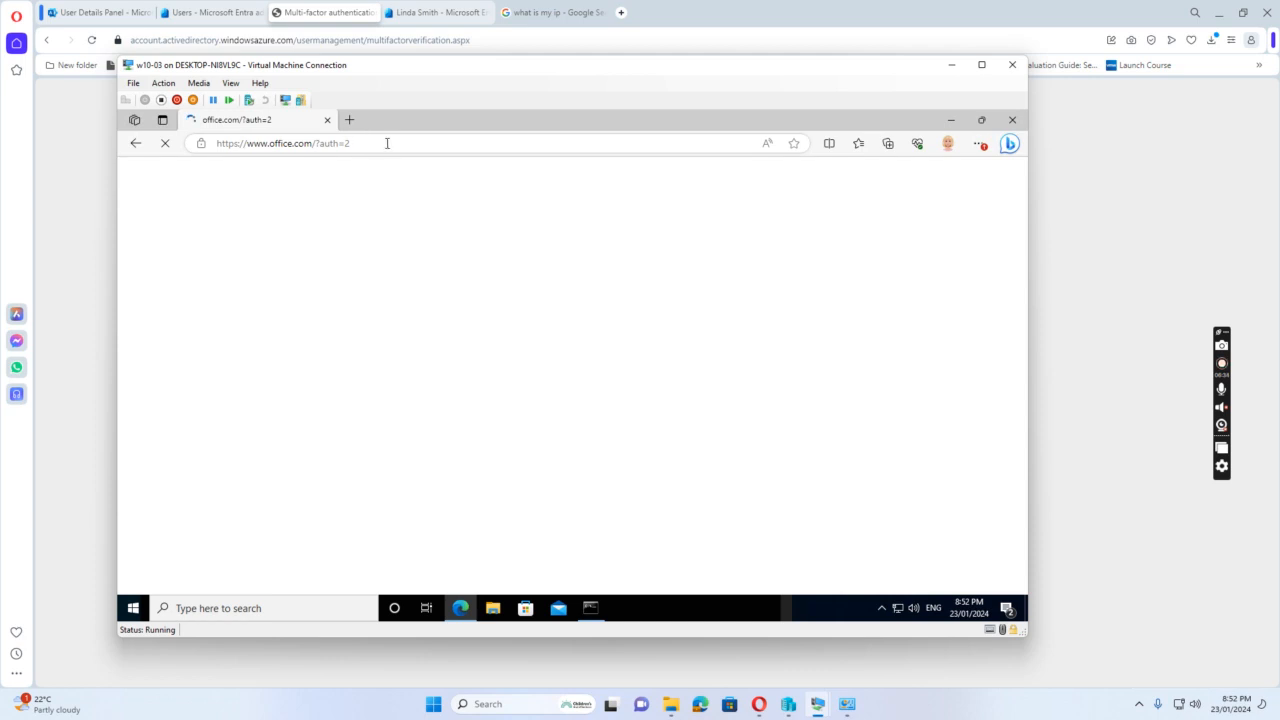
left_click(387, 143)
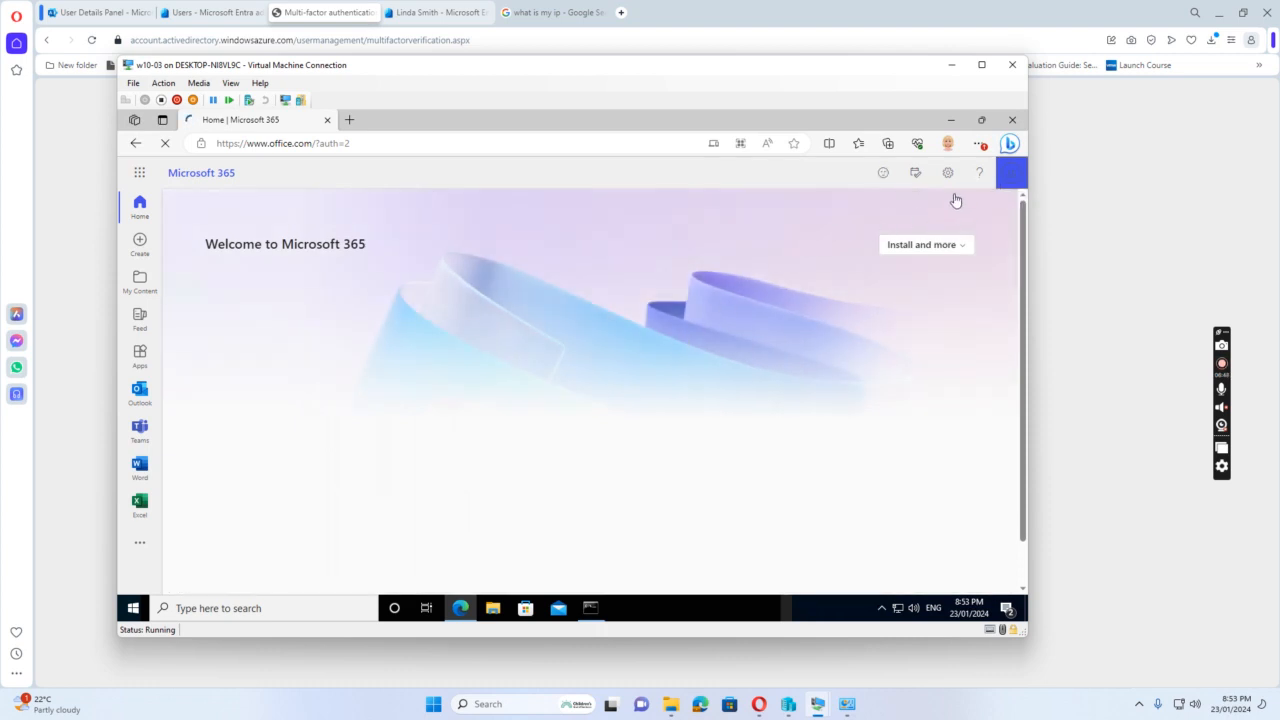
Sign the user out of Microsoft 365 on w10-03 and sign back in with the same account
left_click(1008, 181)
left_click(1009, 175)
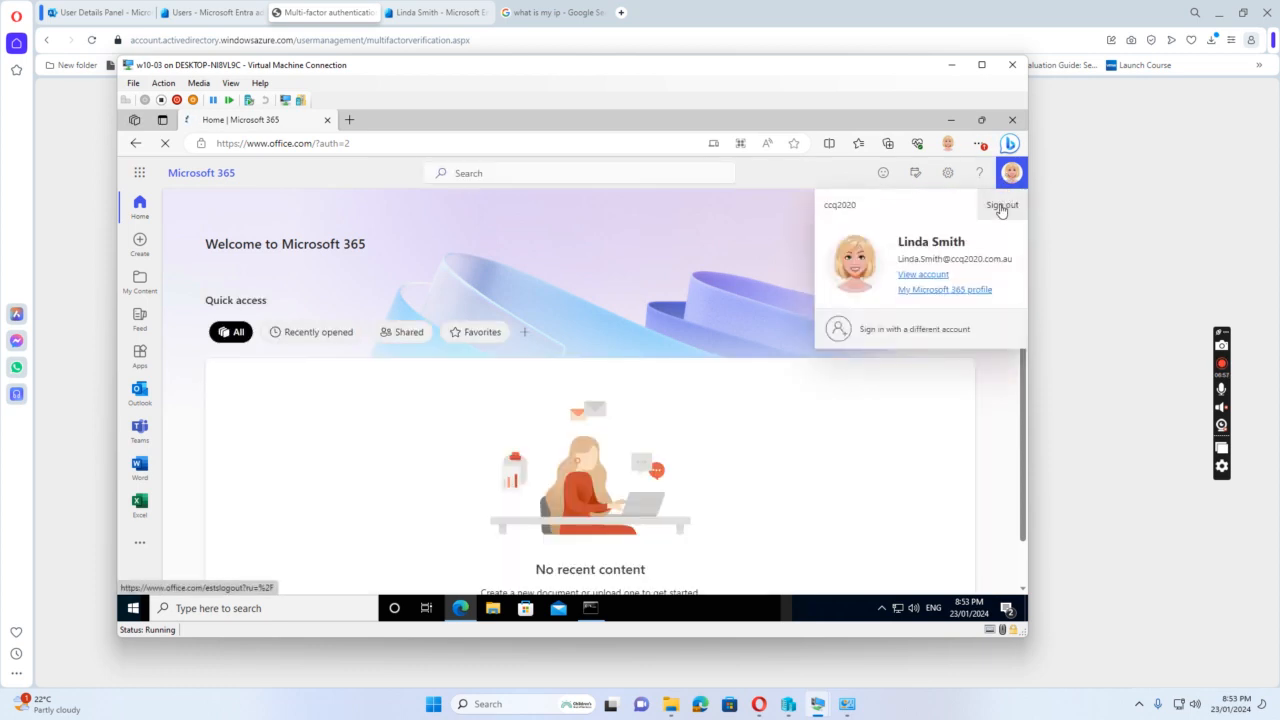
left_click(1003, 206)
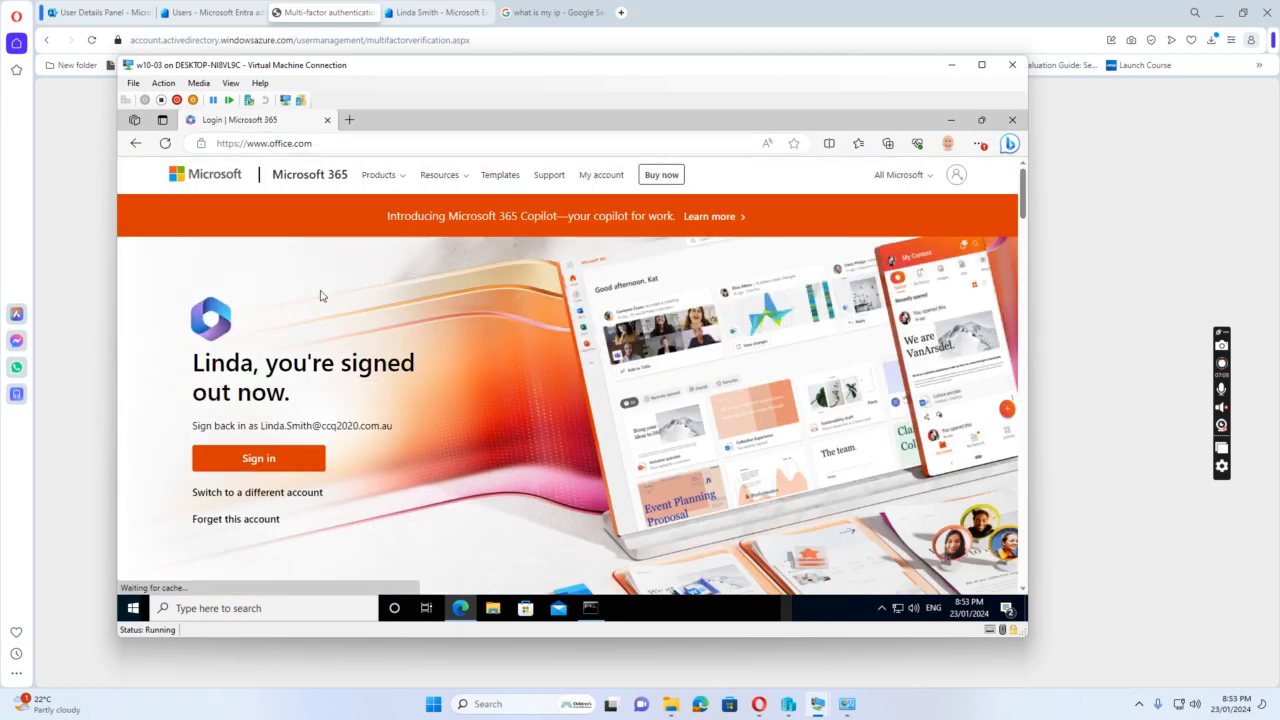
left_click(264, 462)
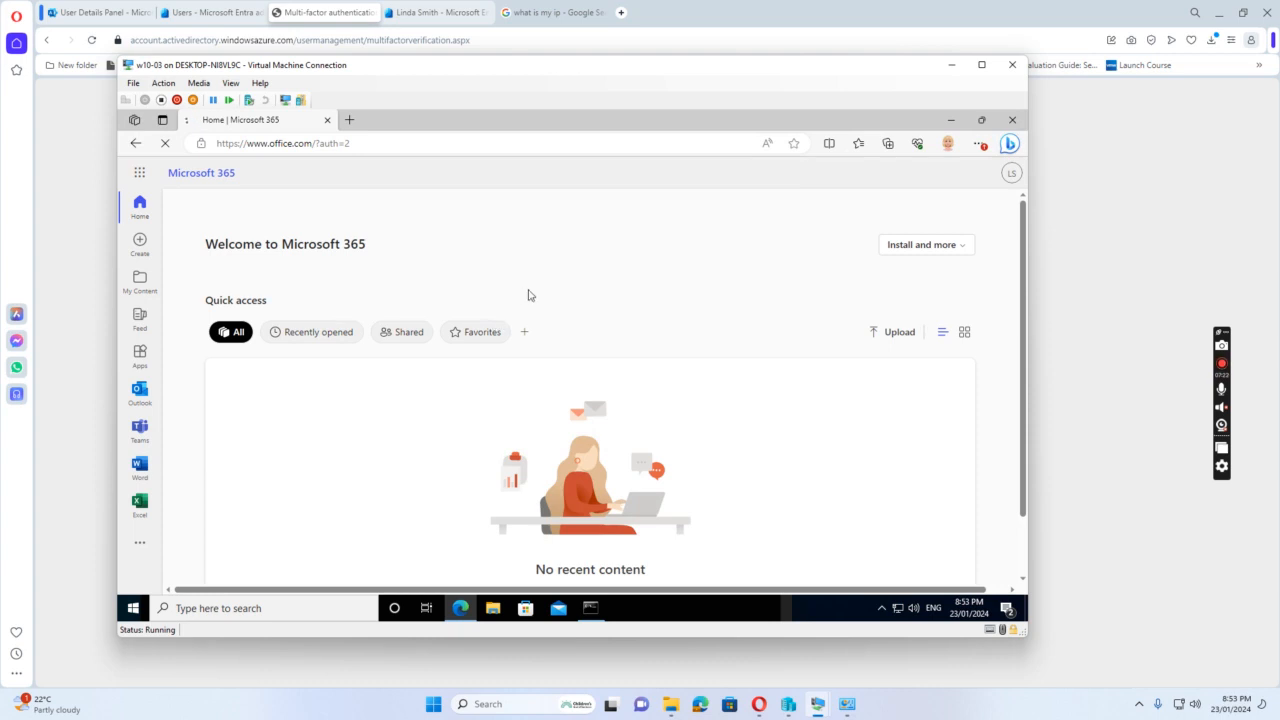
Move the w10-03 window aside and return to the all-users list in the Entra admin center
left_click_drag(752, 80, 768, 346)
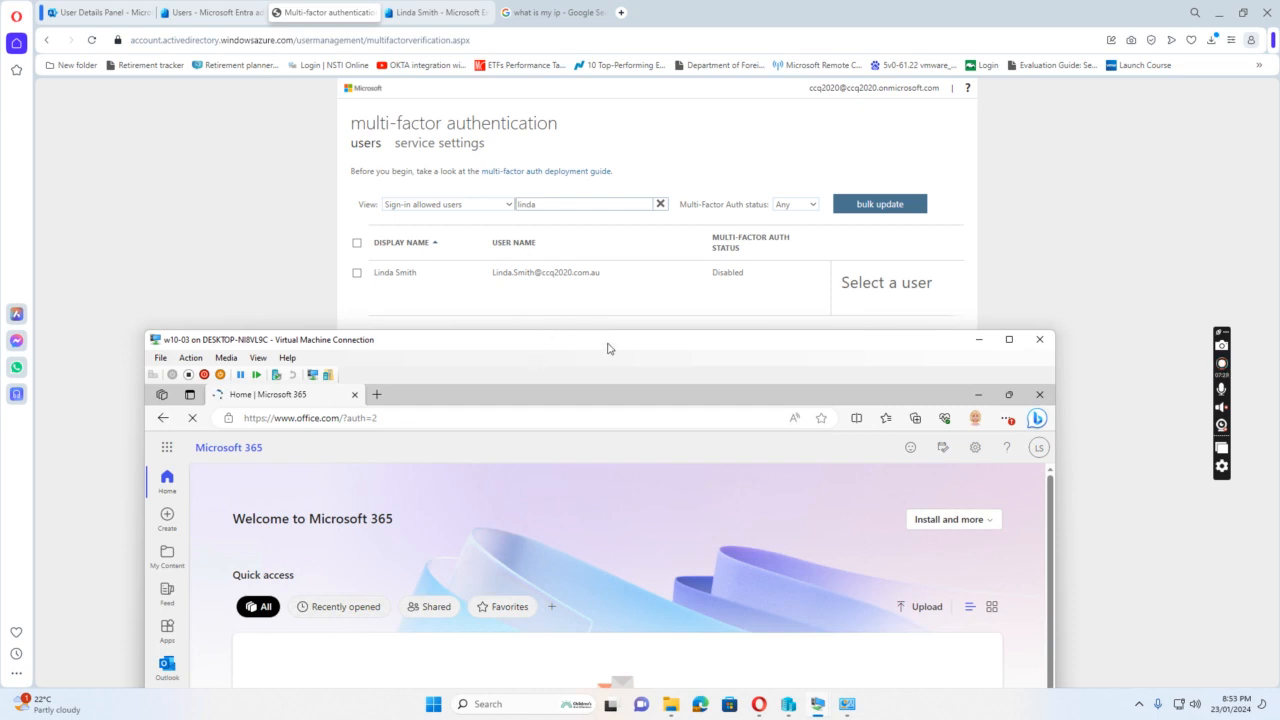
left_click_drag(607, 348, 607, 329)
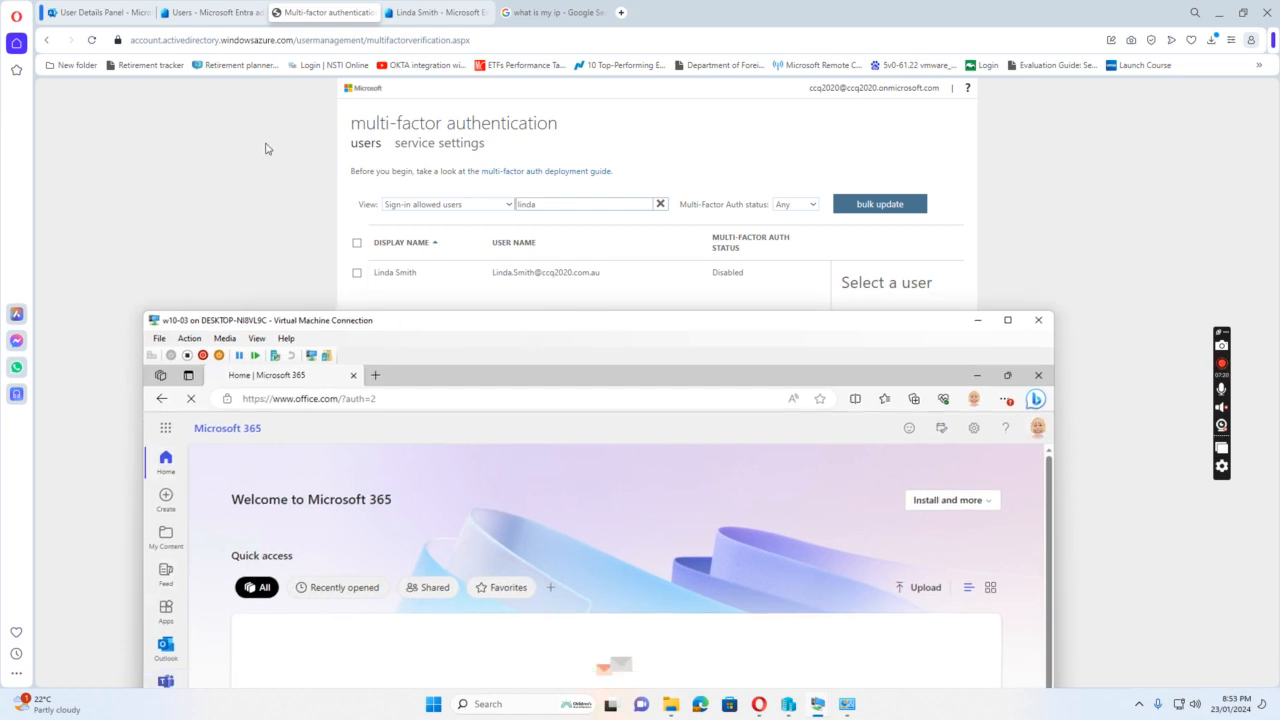
left_click(663, 131)
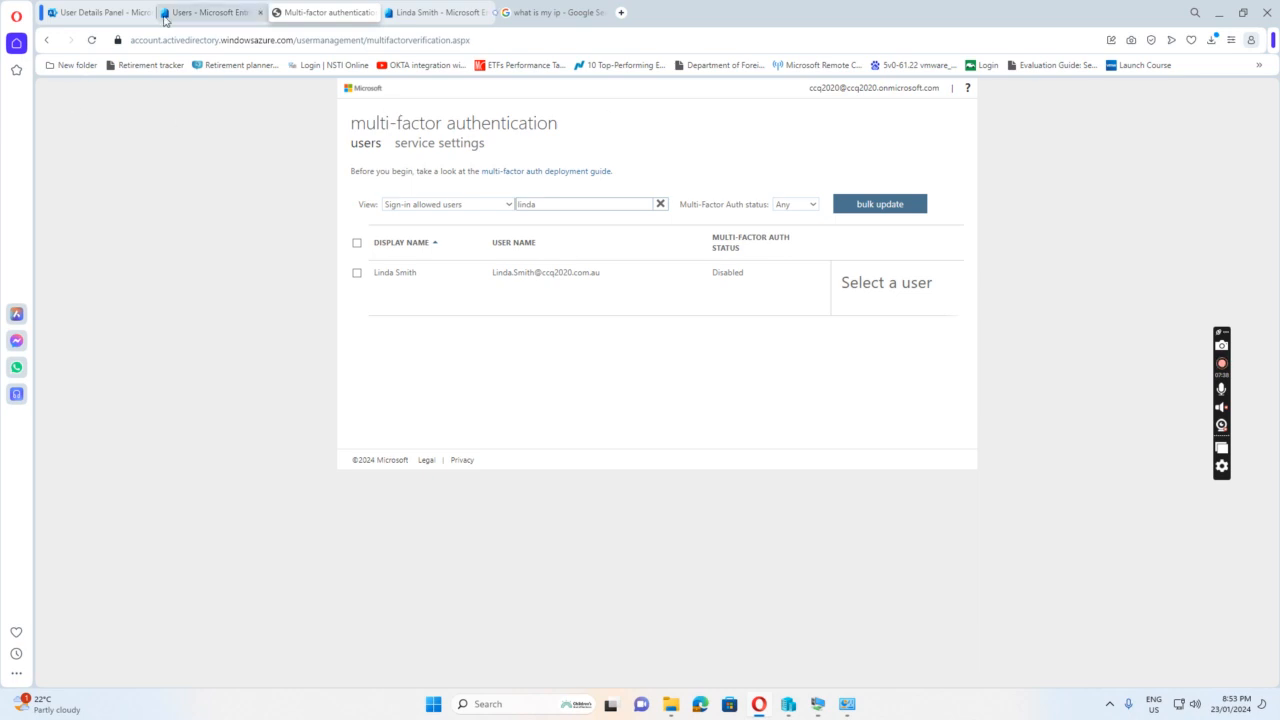
left_click(198, 14)
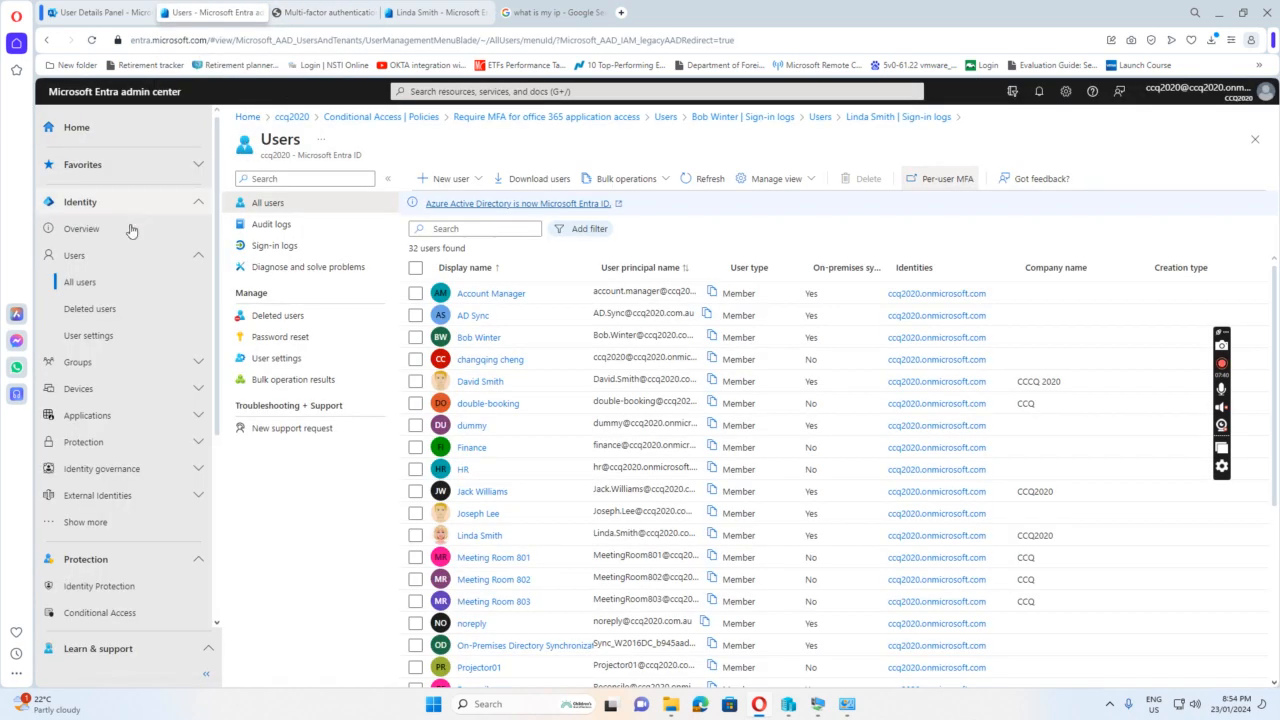
Search the all-users list for the test user signed in on w10-03 and open that account's sign-in logs
left_click(475, 228)
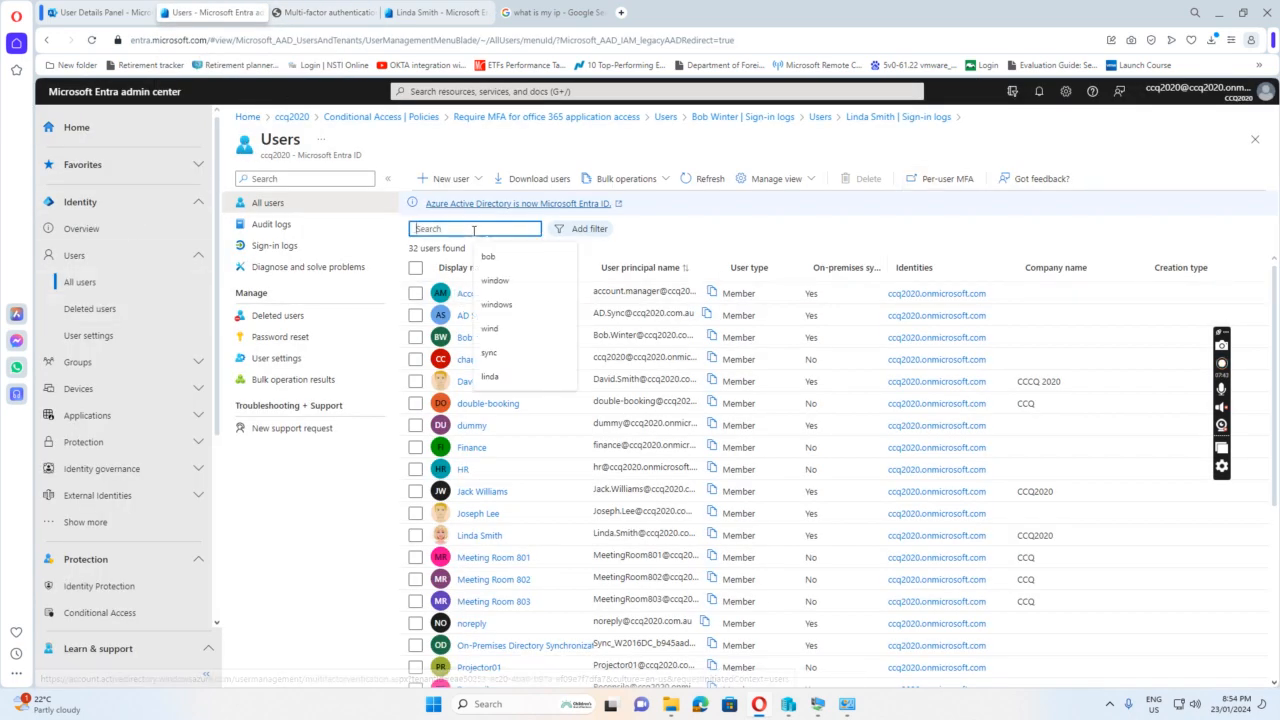
type("linda")
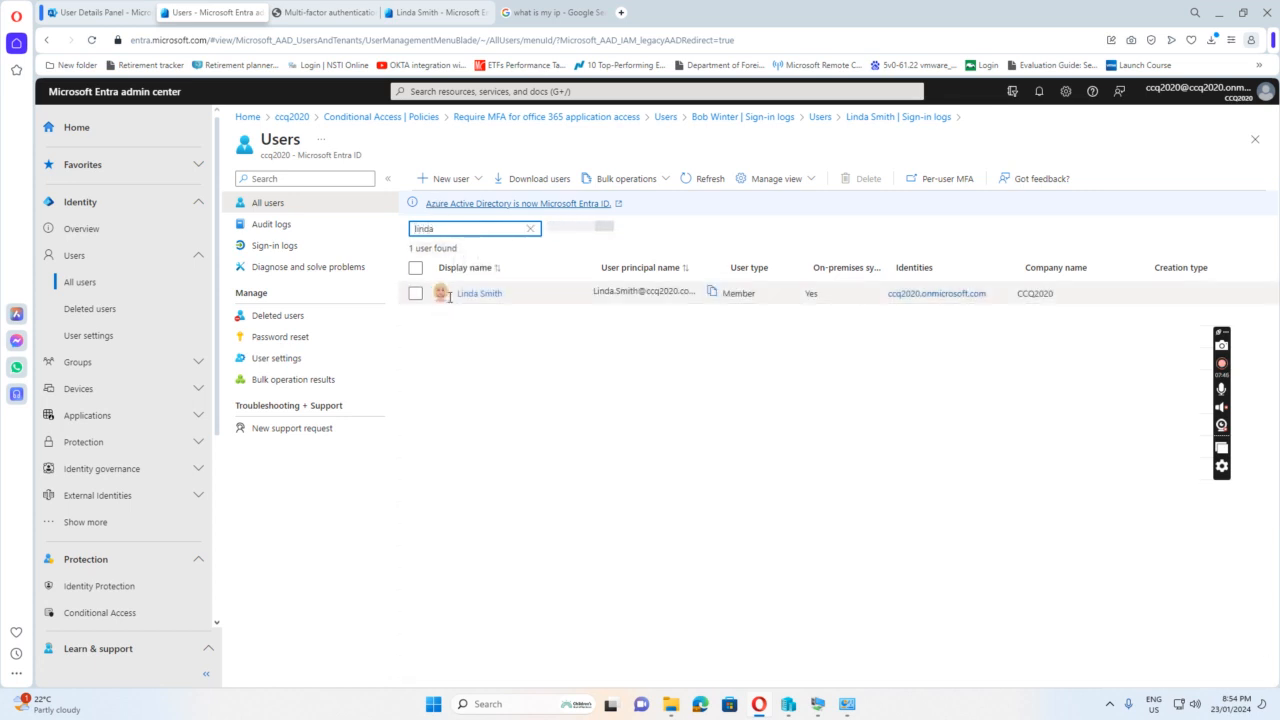
left_click(489, 294)
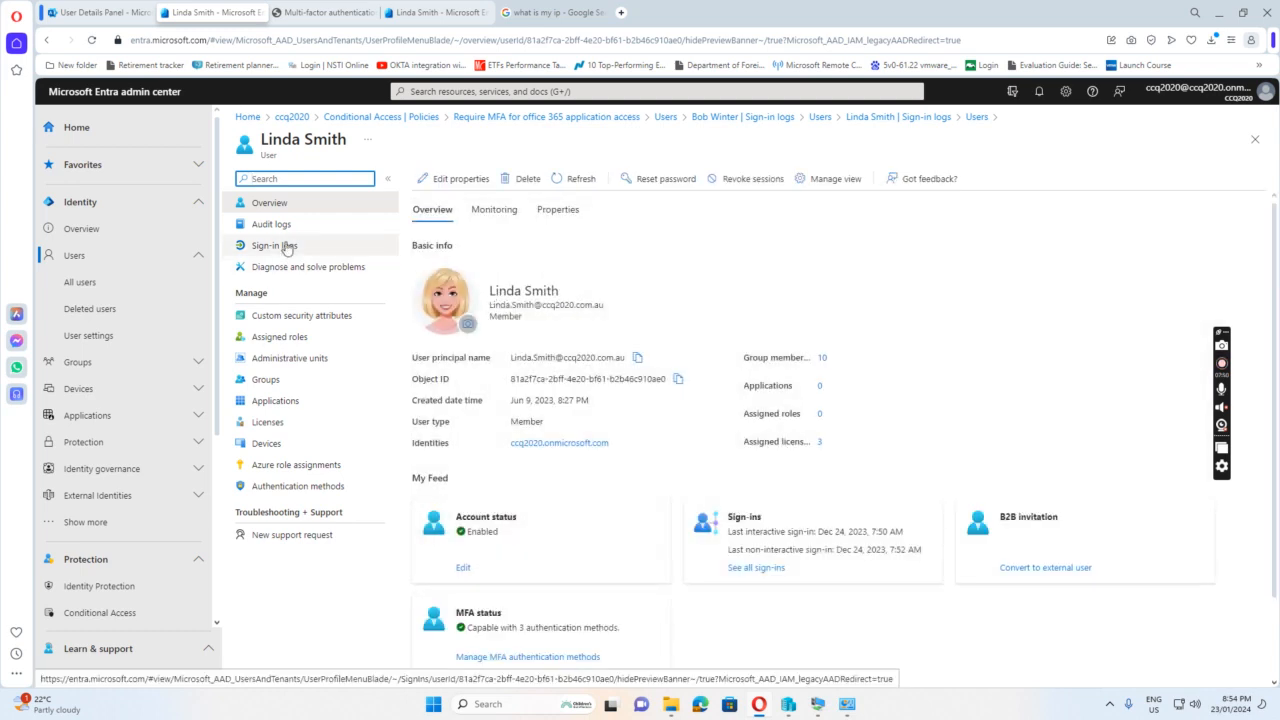
left_click(287, 248)
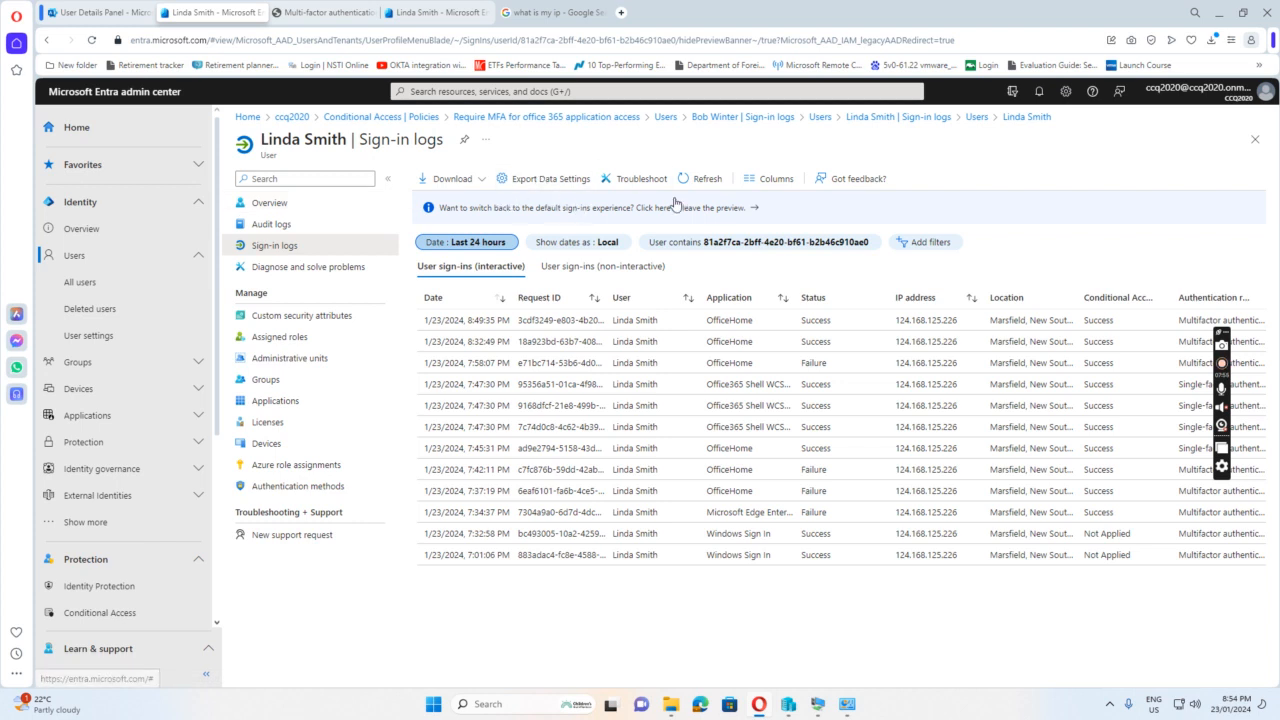
Refresh the w10-03 user's interactive sign-in log repeatedly to check for the latest Microsoft 365 sign-in
left_click(705, 185)
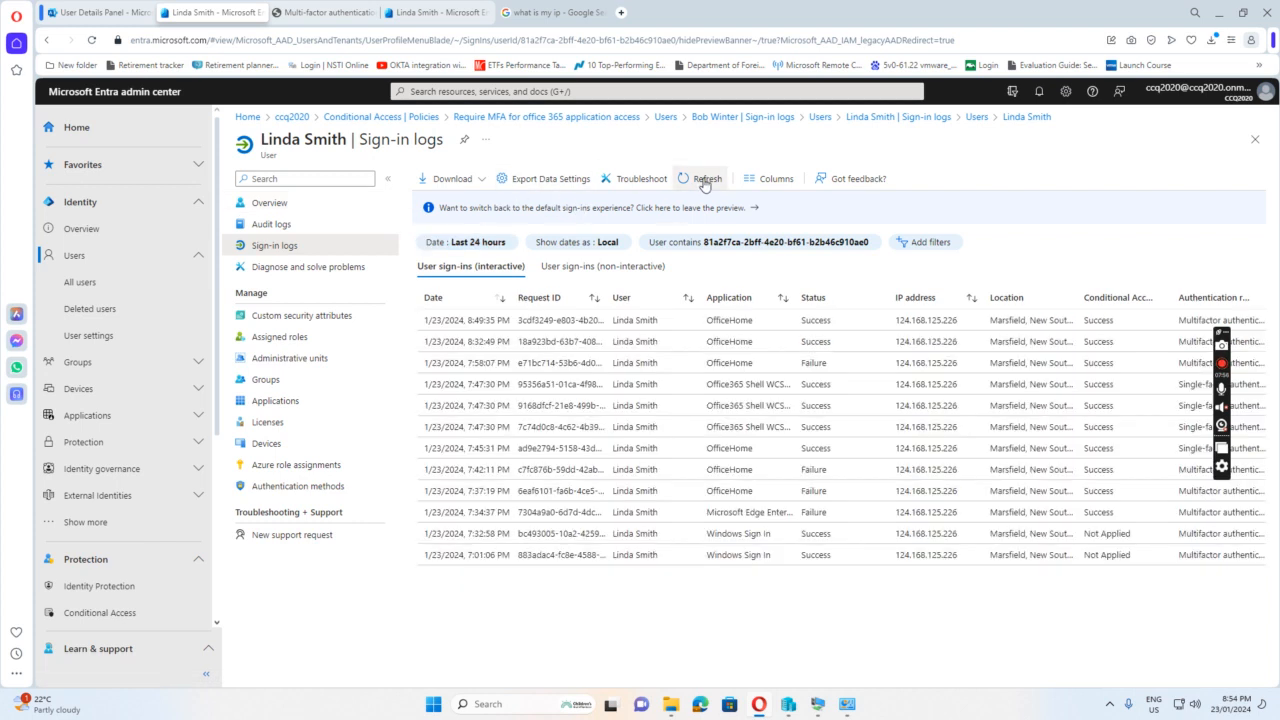
left_click(705, 185)
left_click(705, 185)
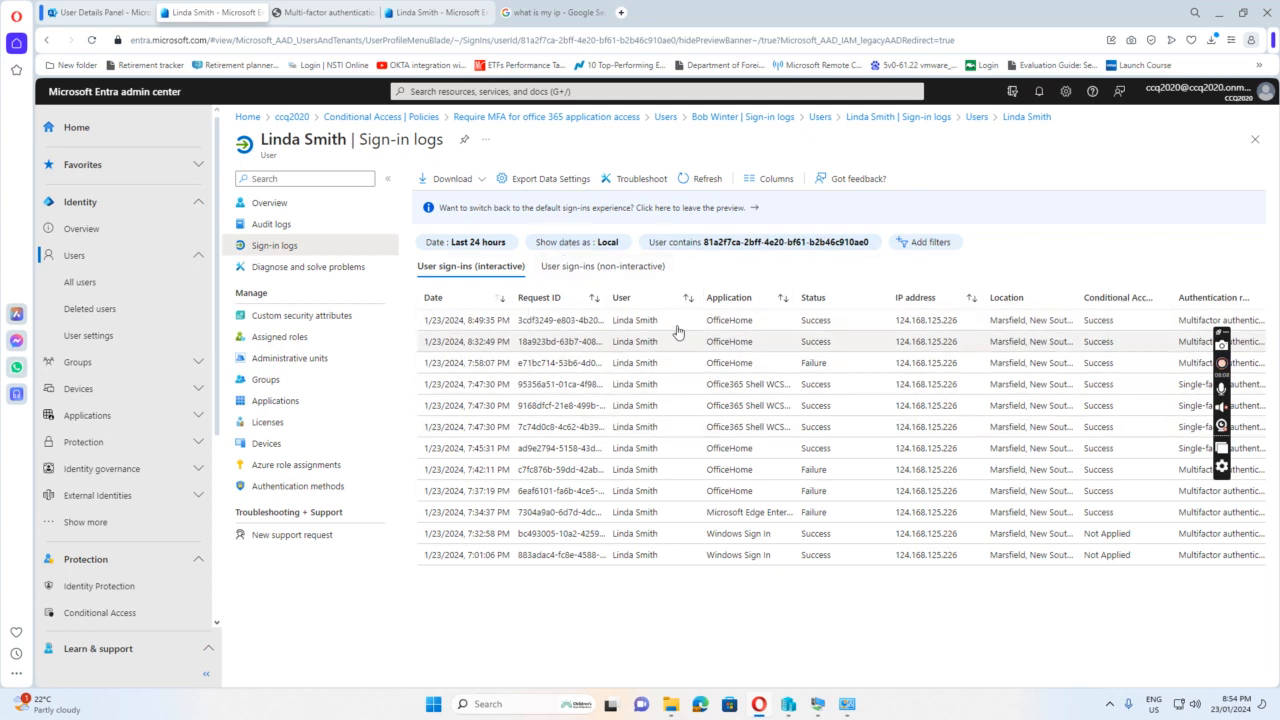
left_click(709, 180)
left_click(709, 180)
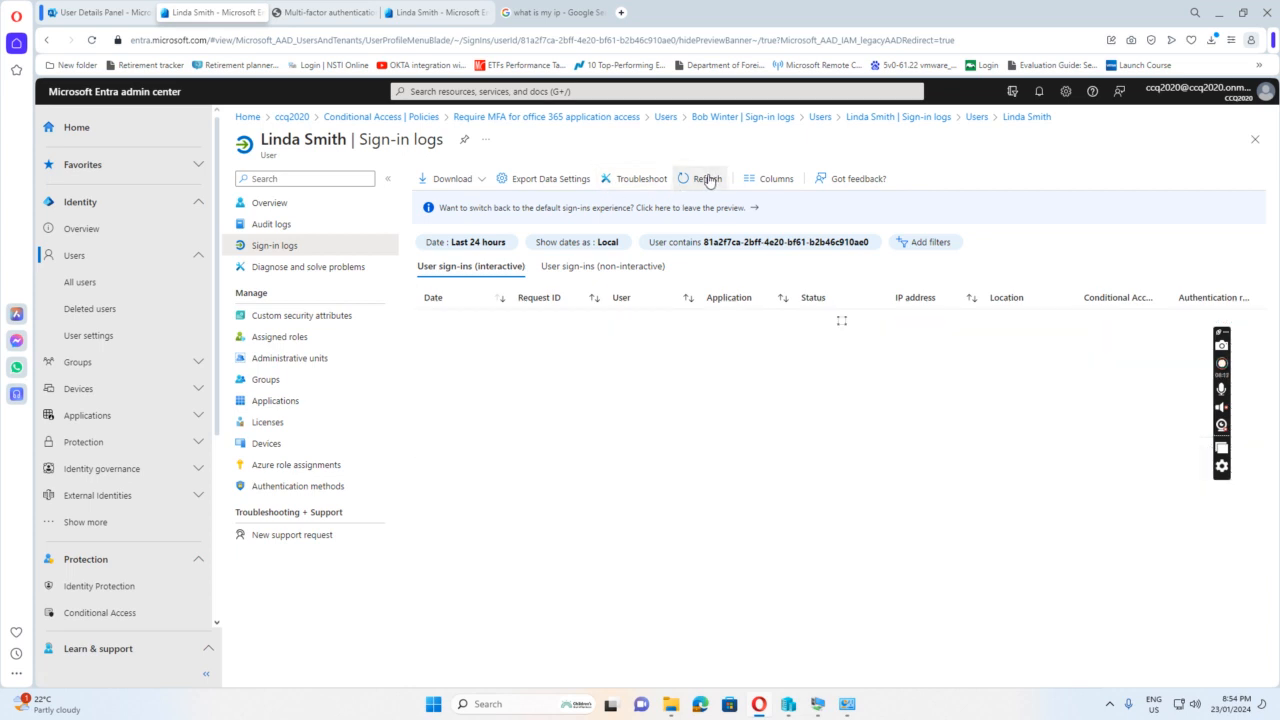
left_click(709, 180)
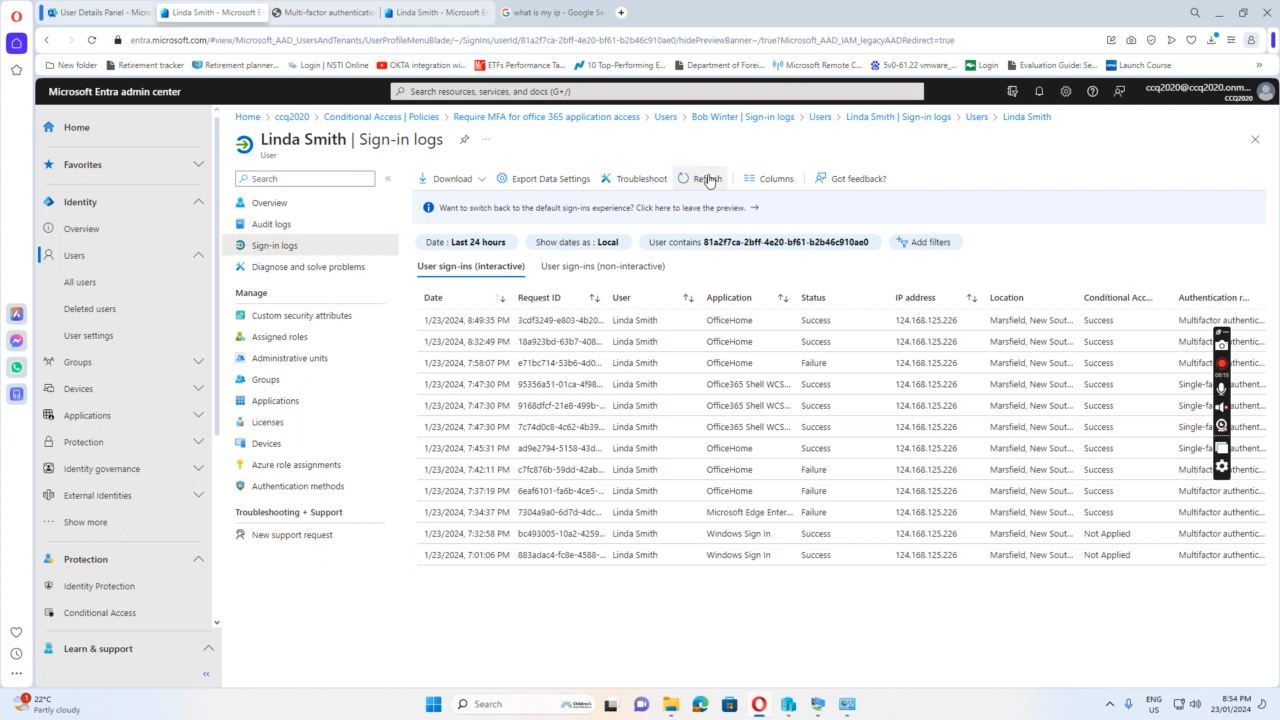
left_click(709, 180)
left_click(709, 180)
left_click(704, 180)
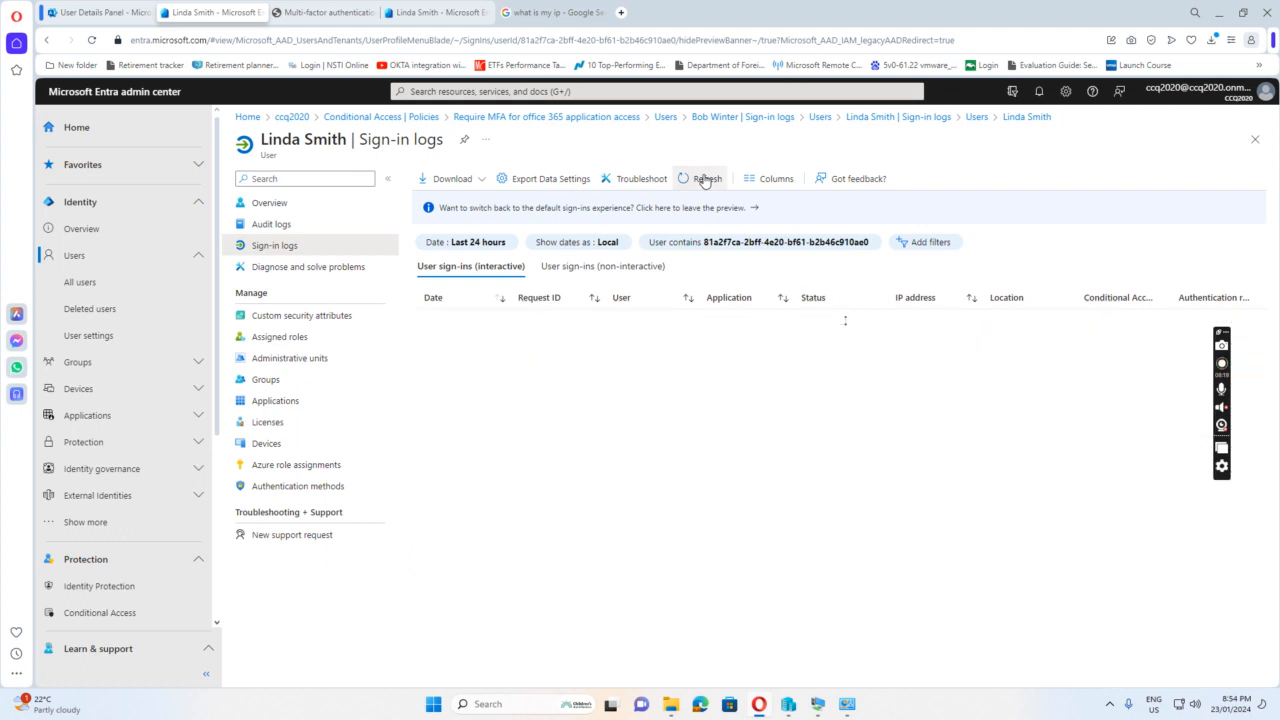
left_click(705, 180)
left_click(705, 180)
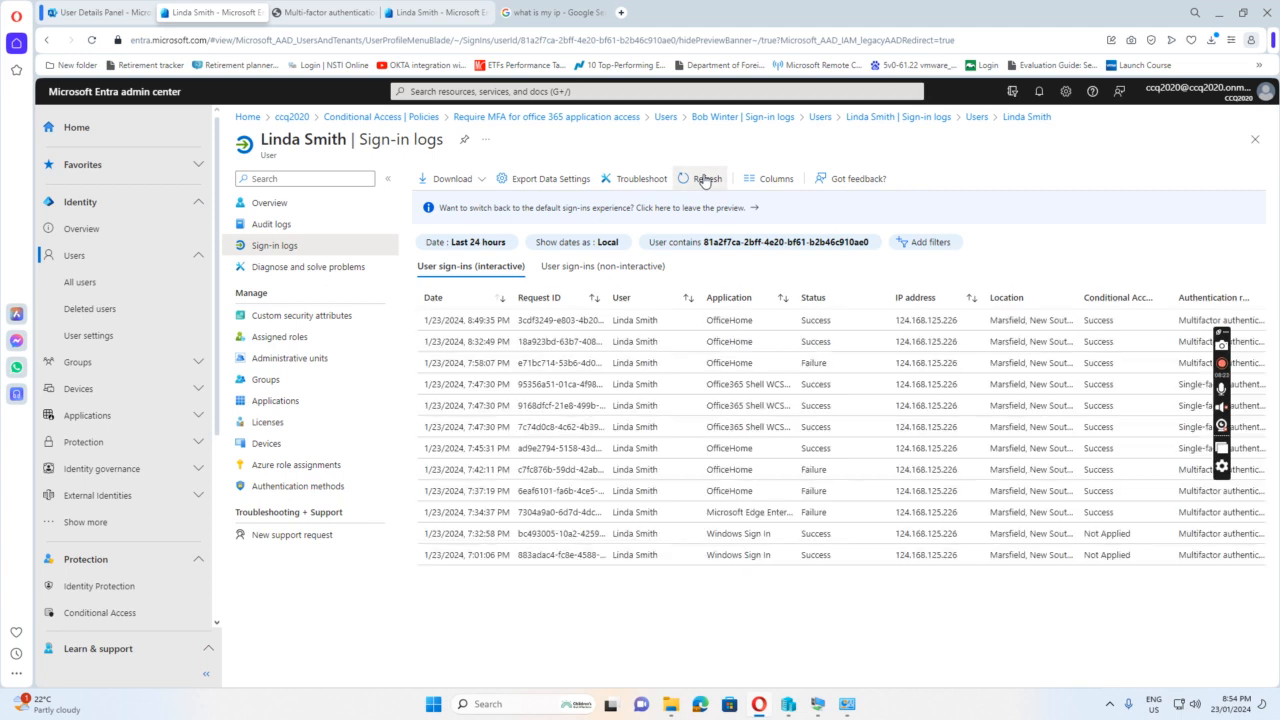
left_click(703, 180)
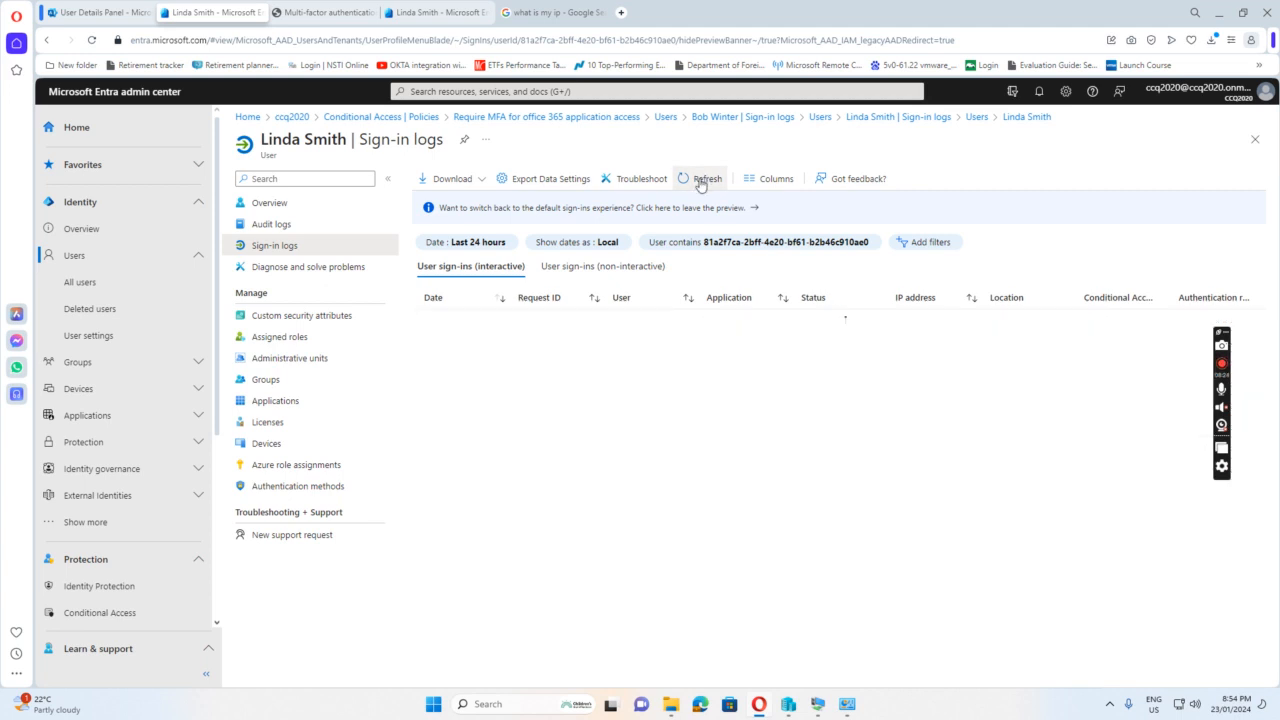
Return to the all-users list, find the second test user and open that account's sign-in logs
left_click(78, 284)
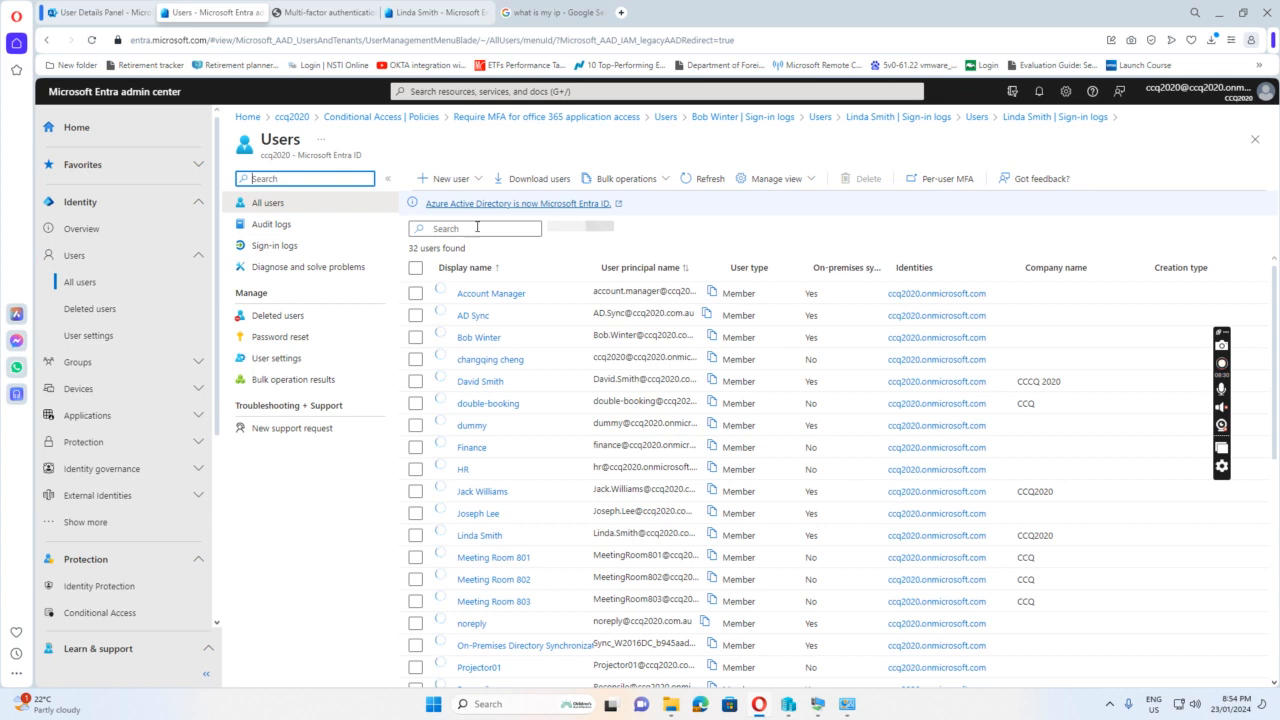
left_click(477, 228)
type("bob")
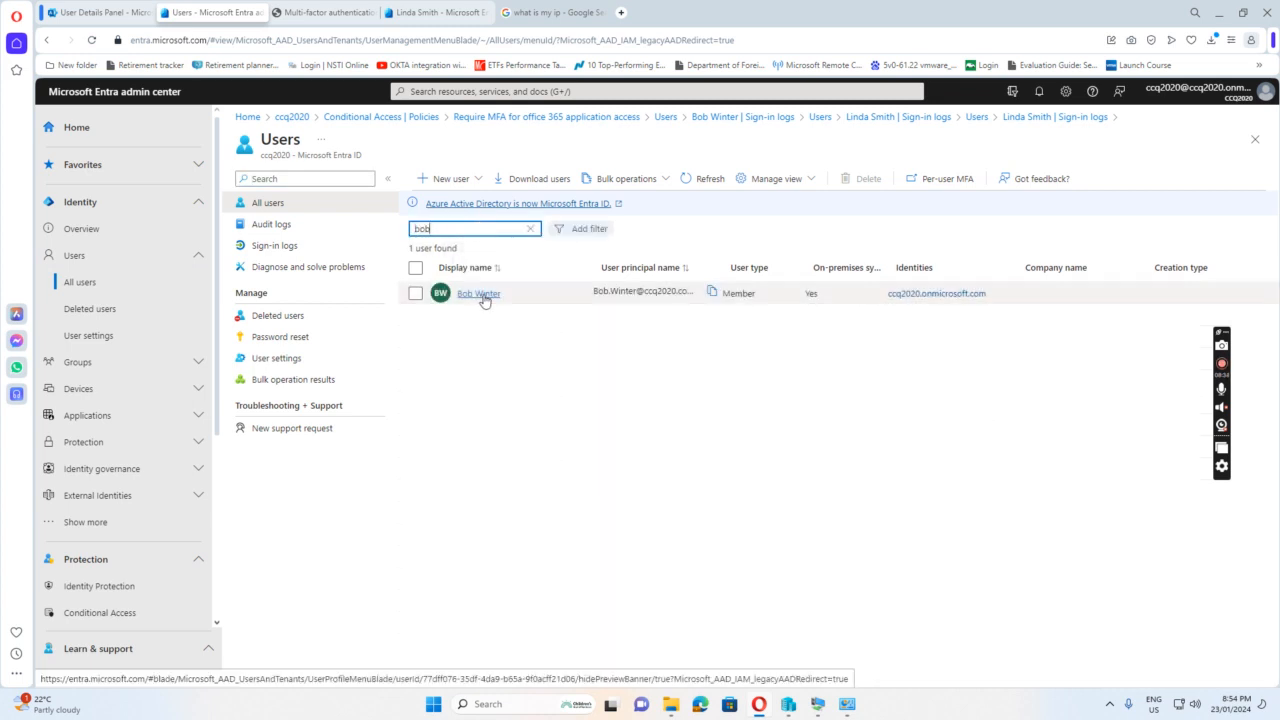
left_click(481, 294)
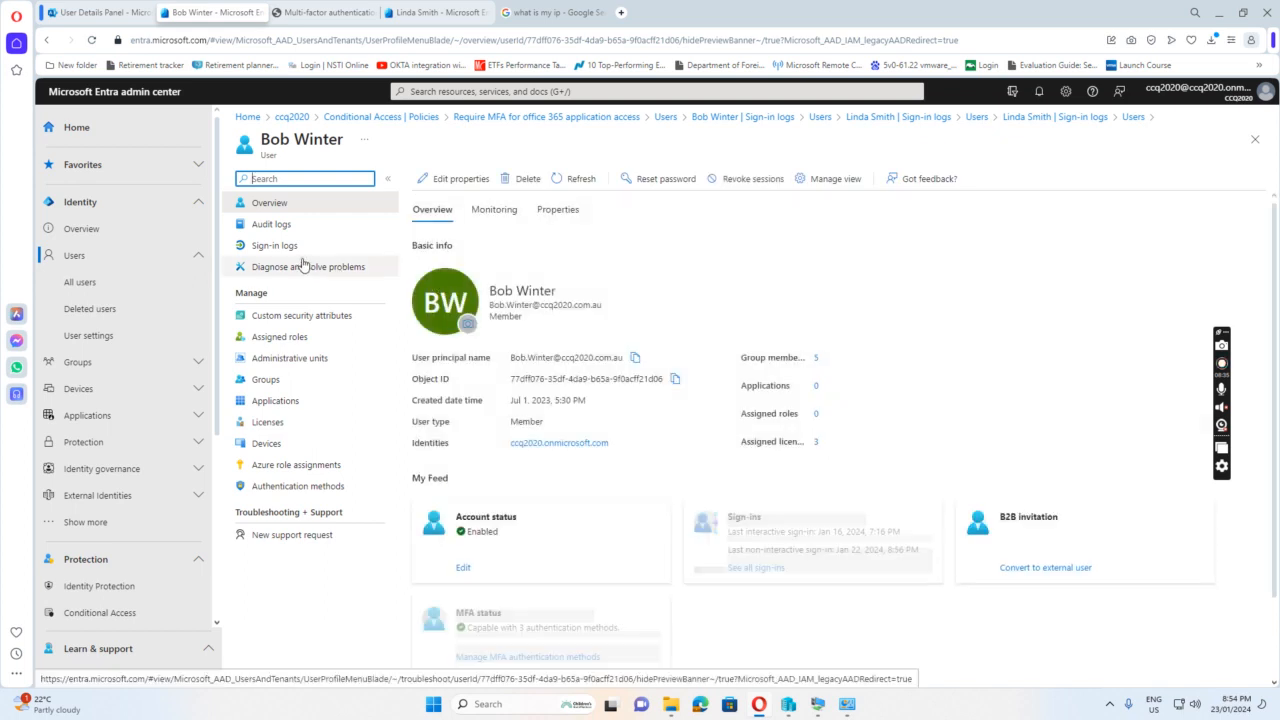
left_click(275, 245)
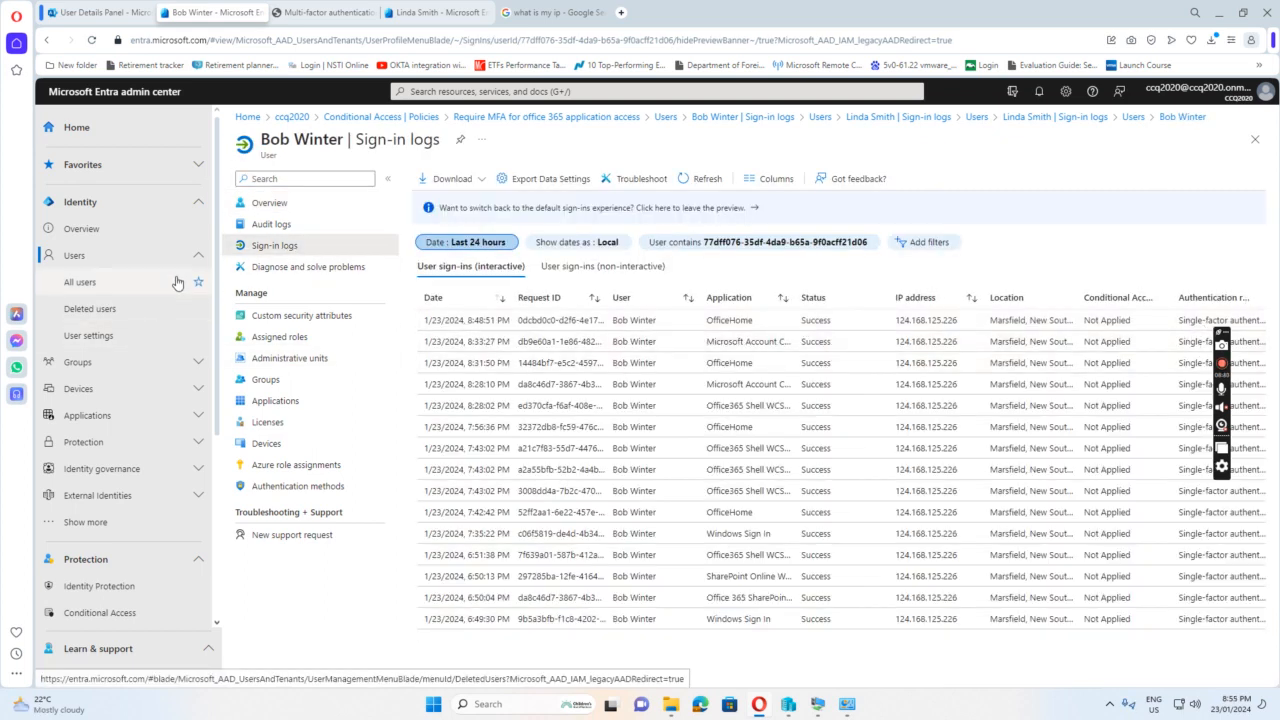
Go back to the all-users list and reopen the sign-in logs of the w10-03 test user
left_click(89, 284)
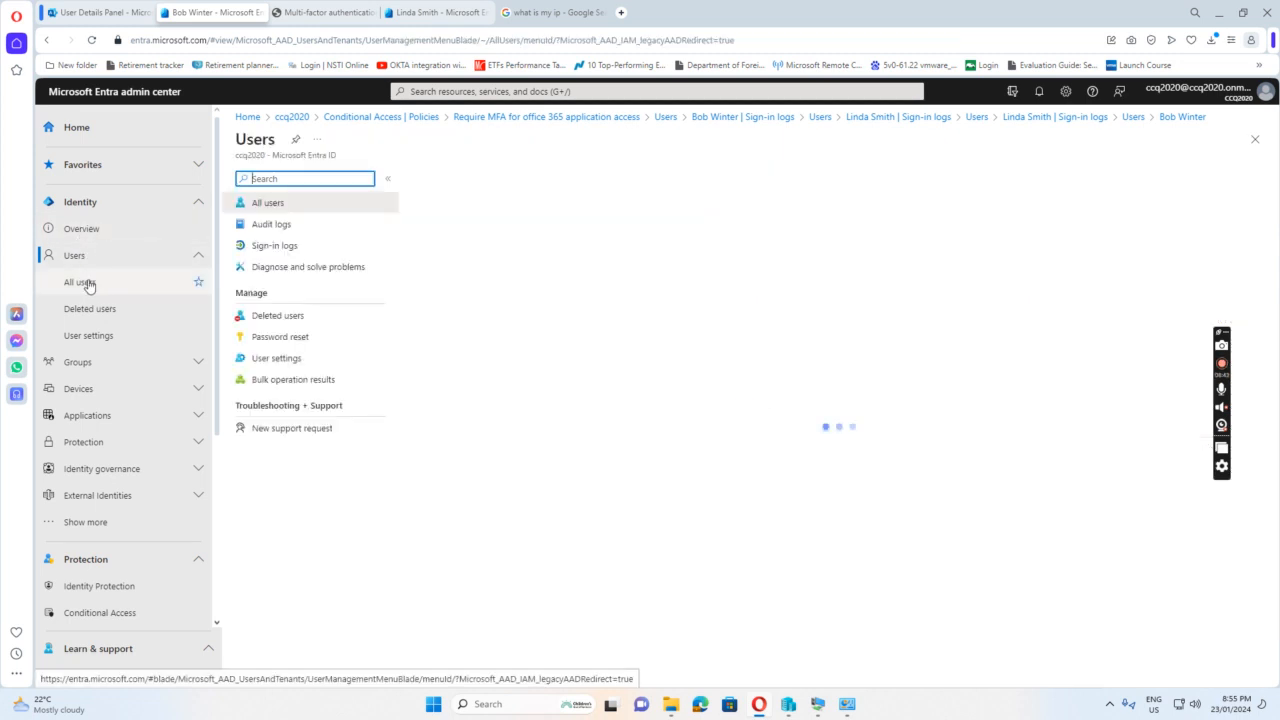
left_click(483, 228)
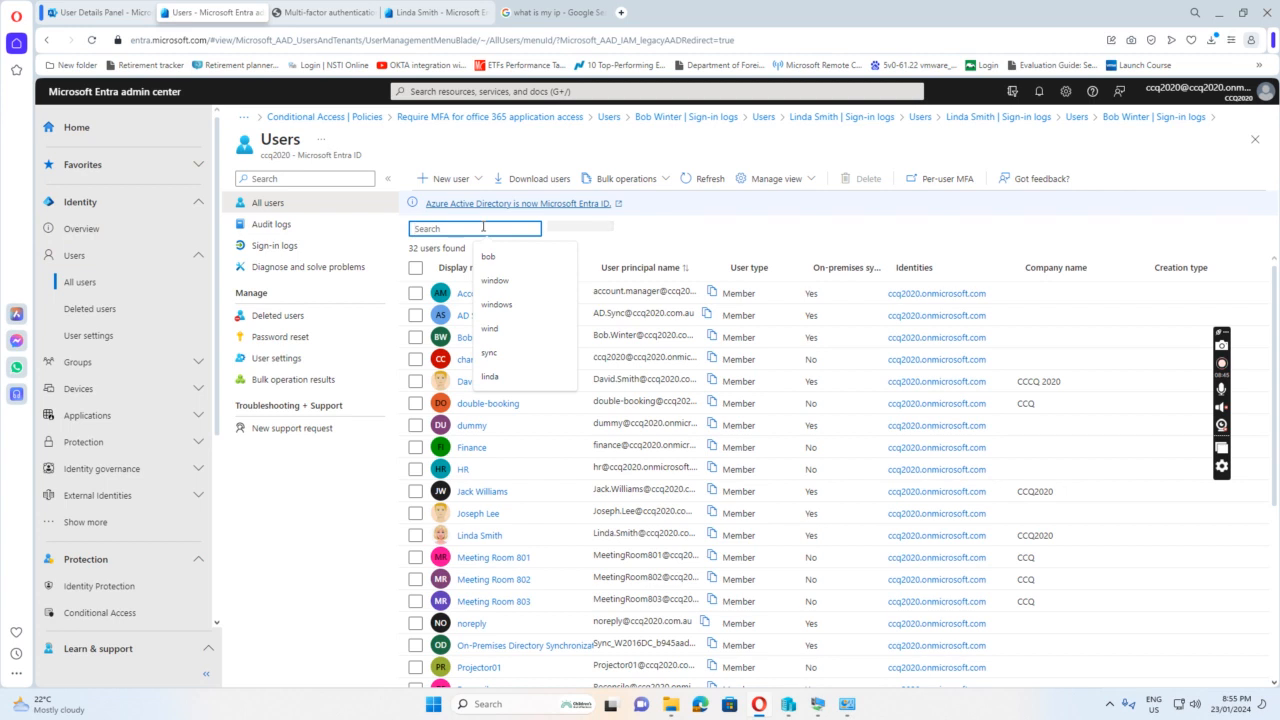
type("linda")
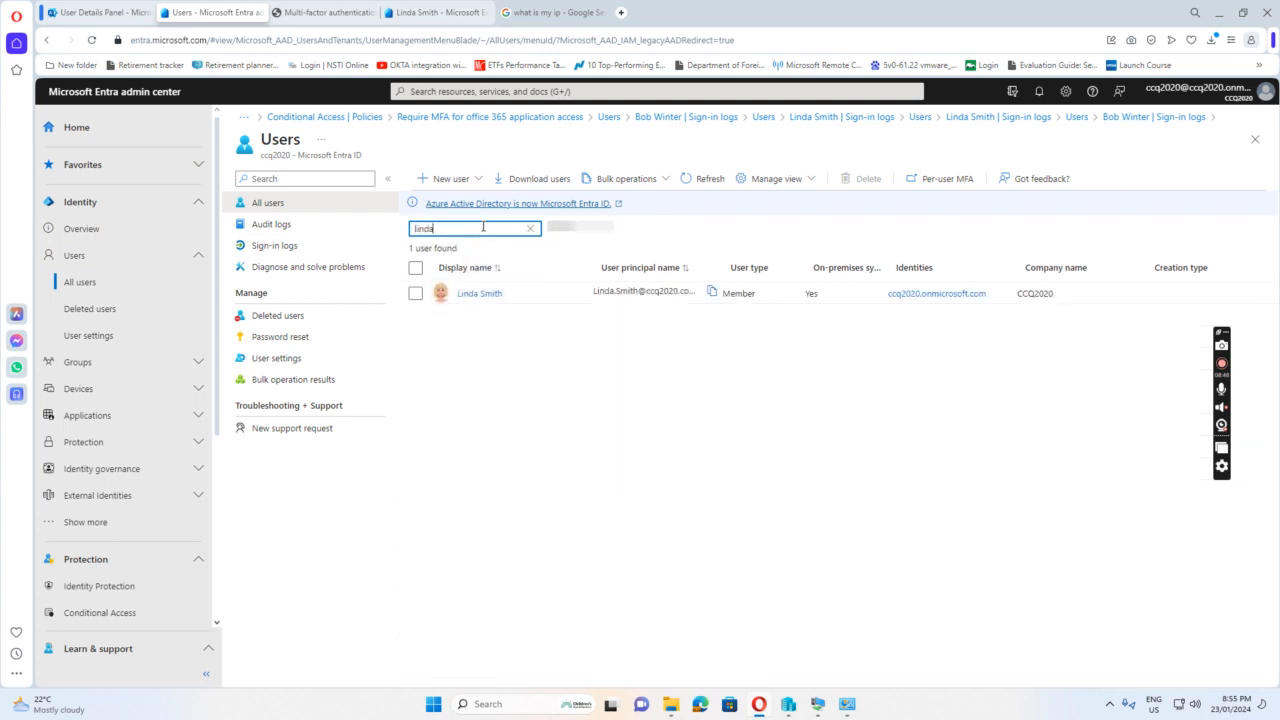
left_click(475, 295)
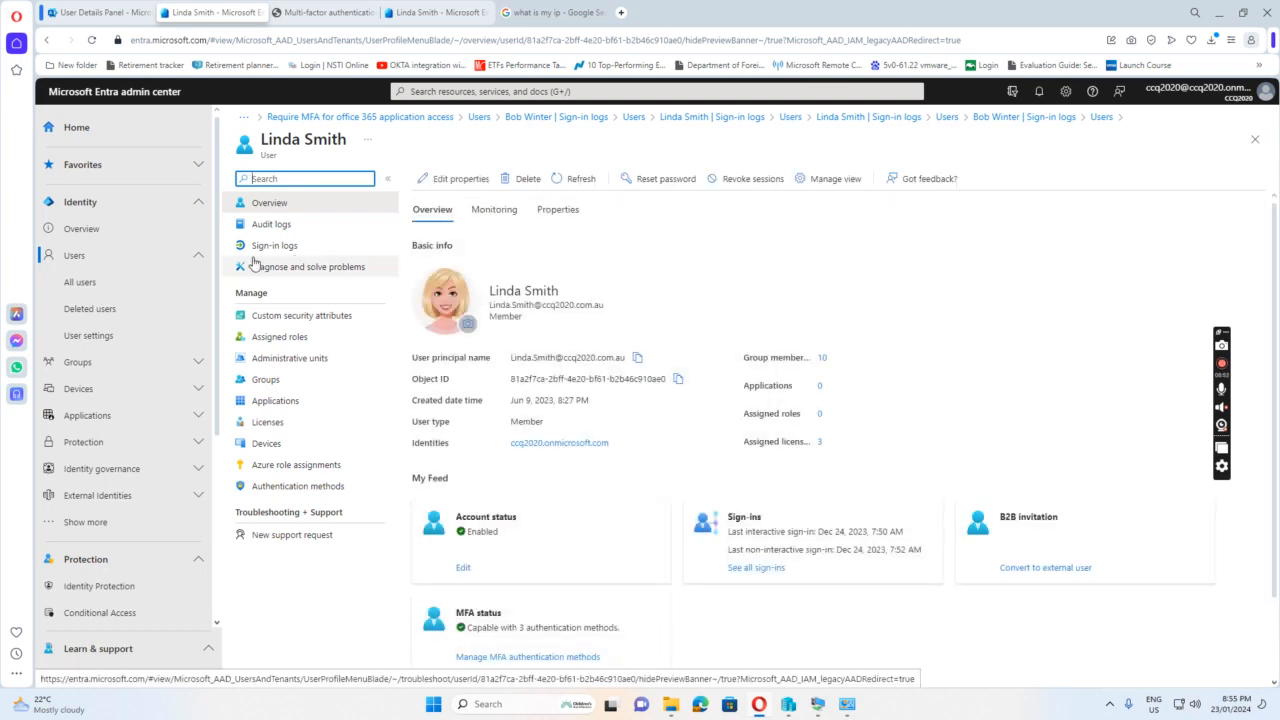
left_click(280, 248)
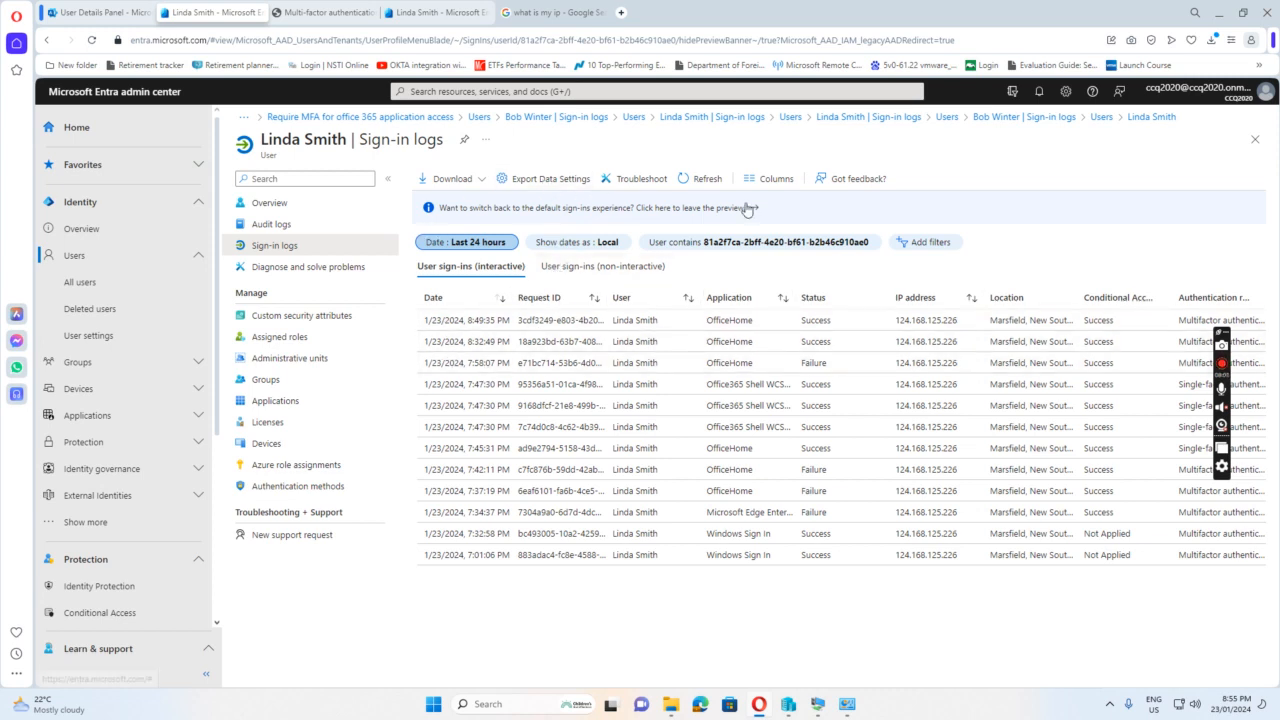
Reload the reopened sign-in log several times, checking for entries newer than the 8:49 PM sign-in
left_click(706, 180)
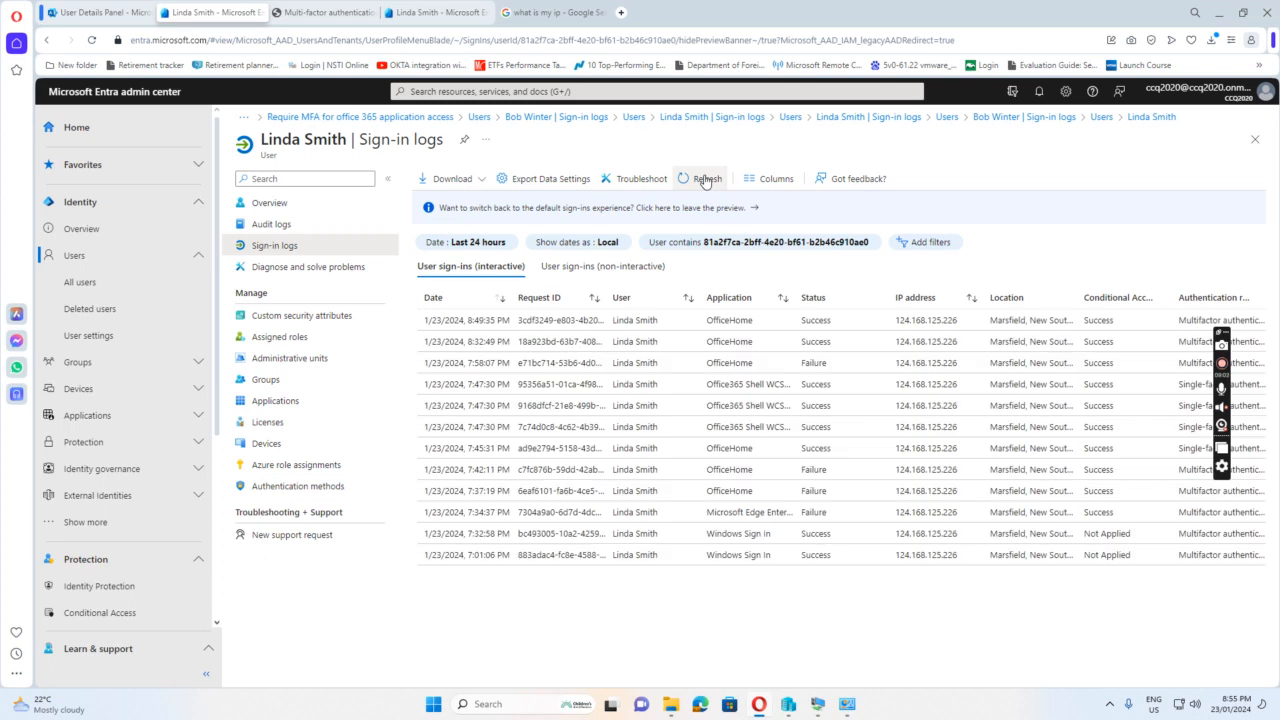
left_click(706, 180)
left_click(706, 181)
left_click(706, 180)
left_click(706, 182)
left_click(706, 182)
Switch to the w10-03 virtual machine, sign the user out of Microsoft 365 and close the Edge browser
mouse_move(816, 706)
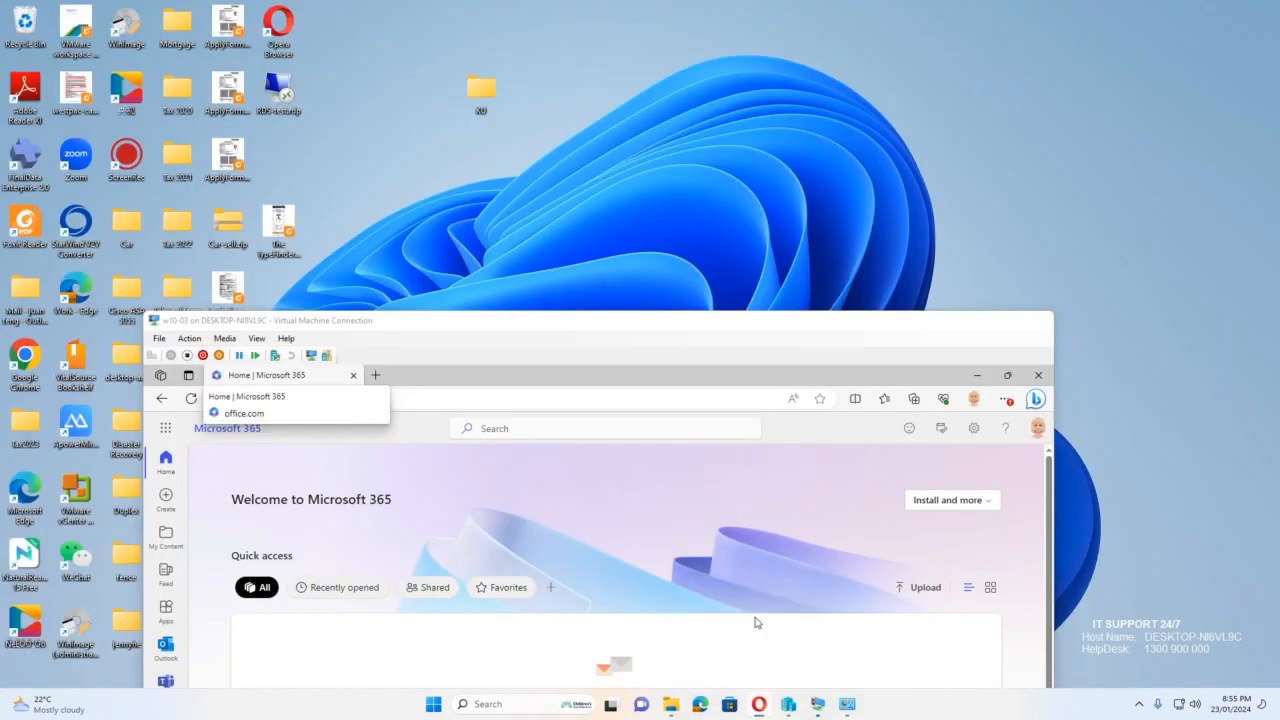
left_click(755, 622)
left_click_drag(767, 327, 836, 119)
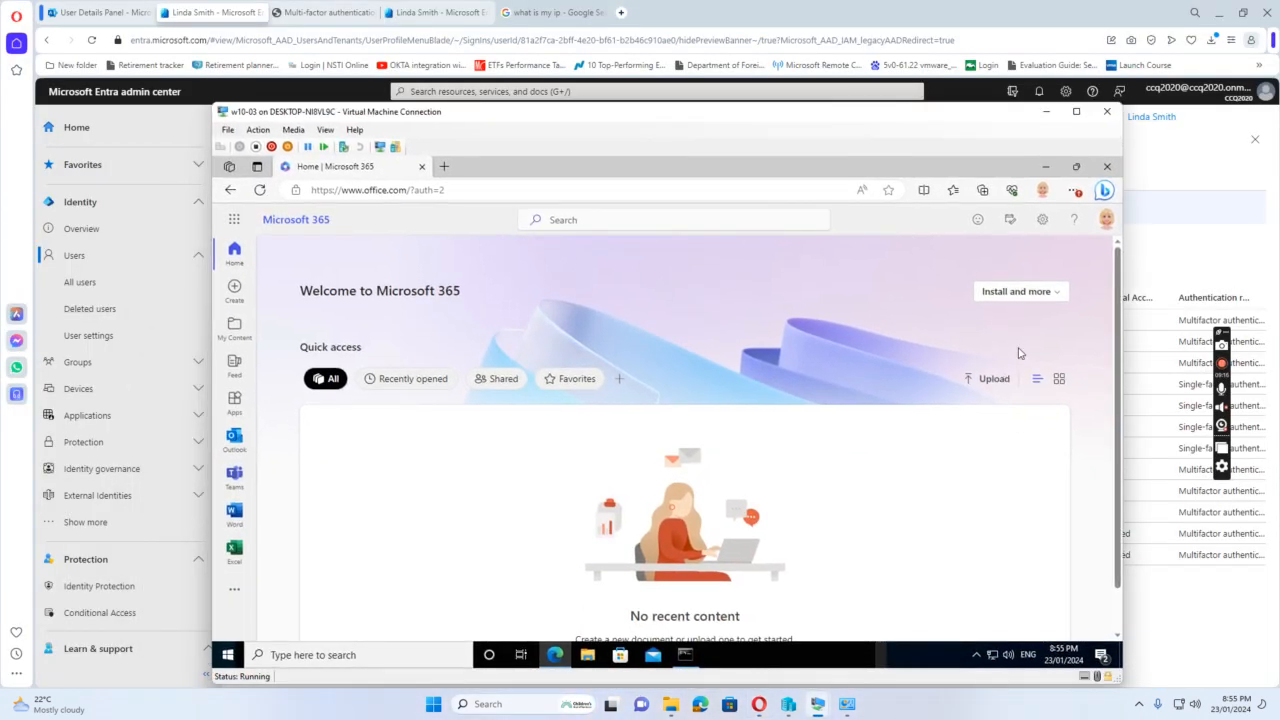
left_click(1106, 219)
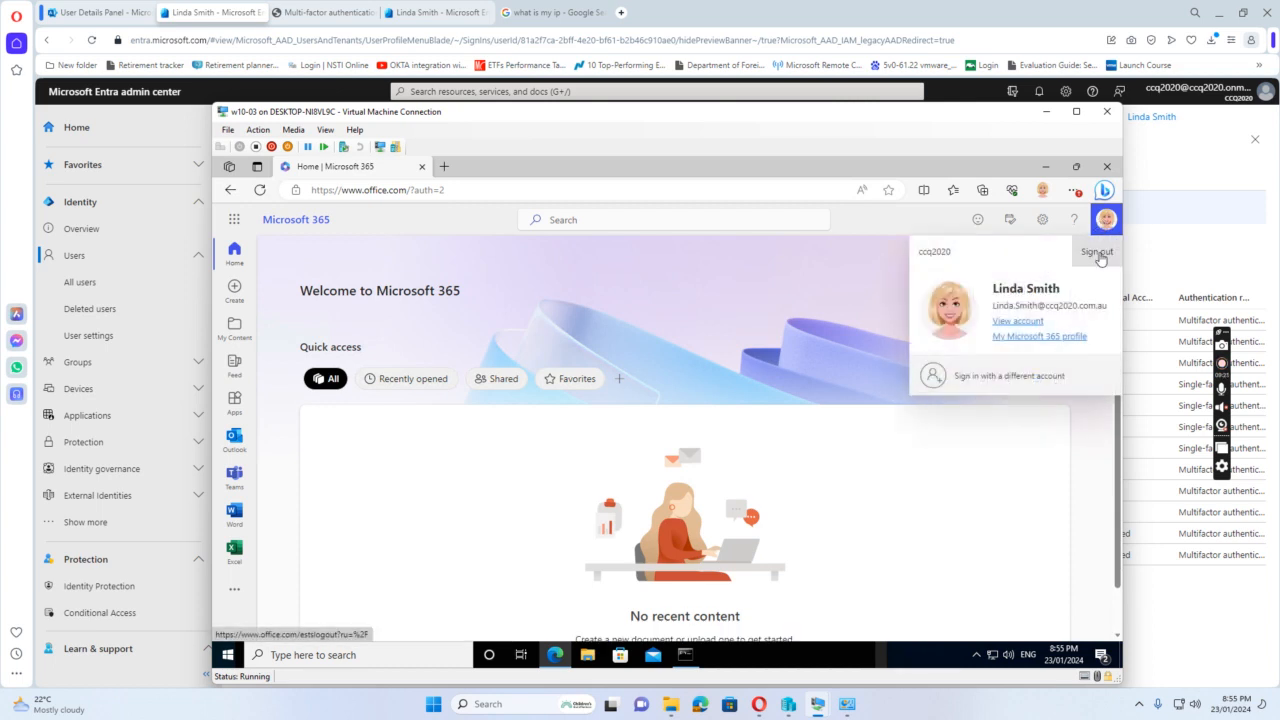
left_click(1099, 253)
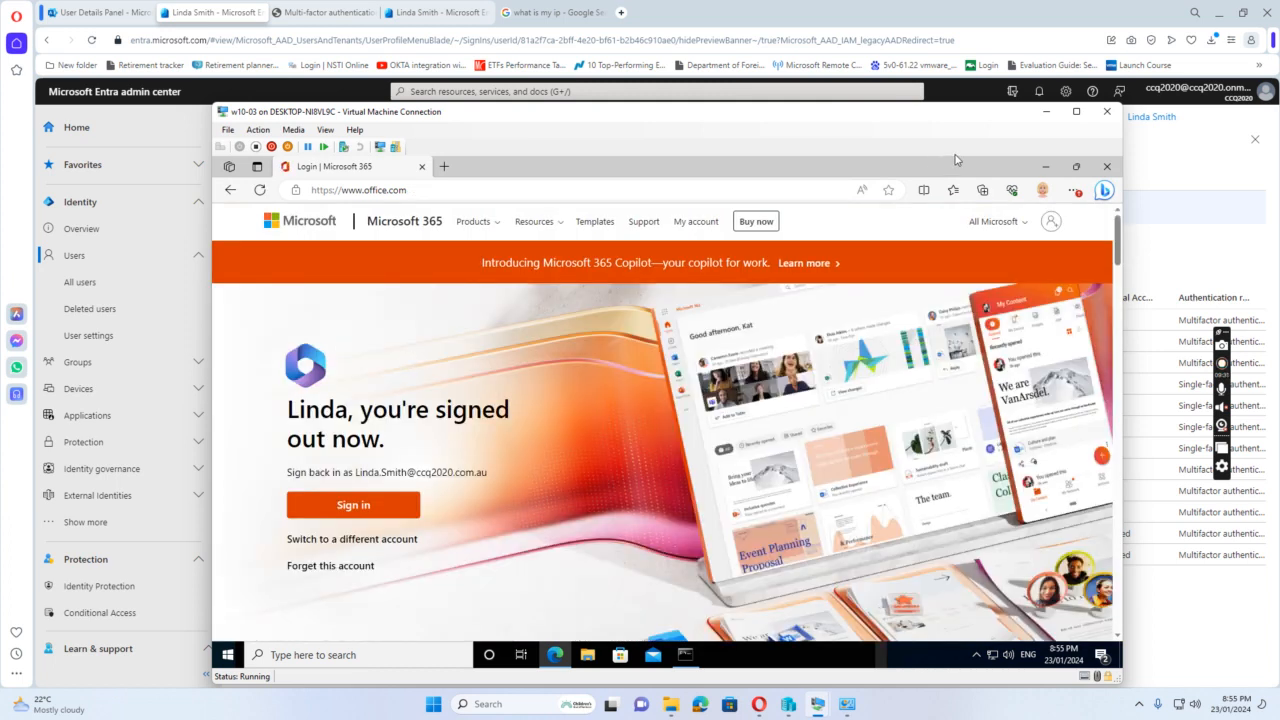
left_click(1106, 166)
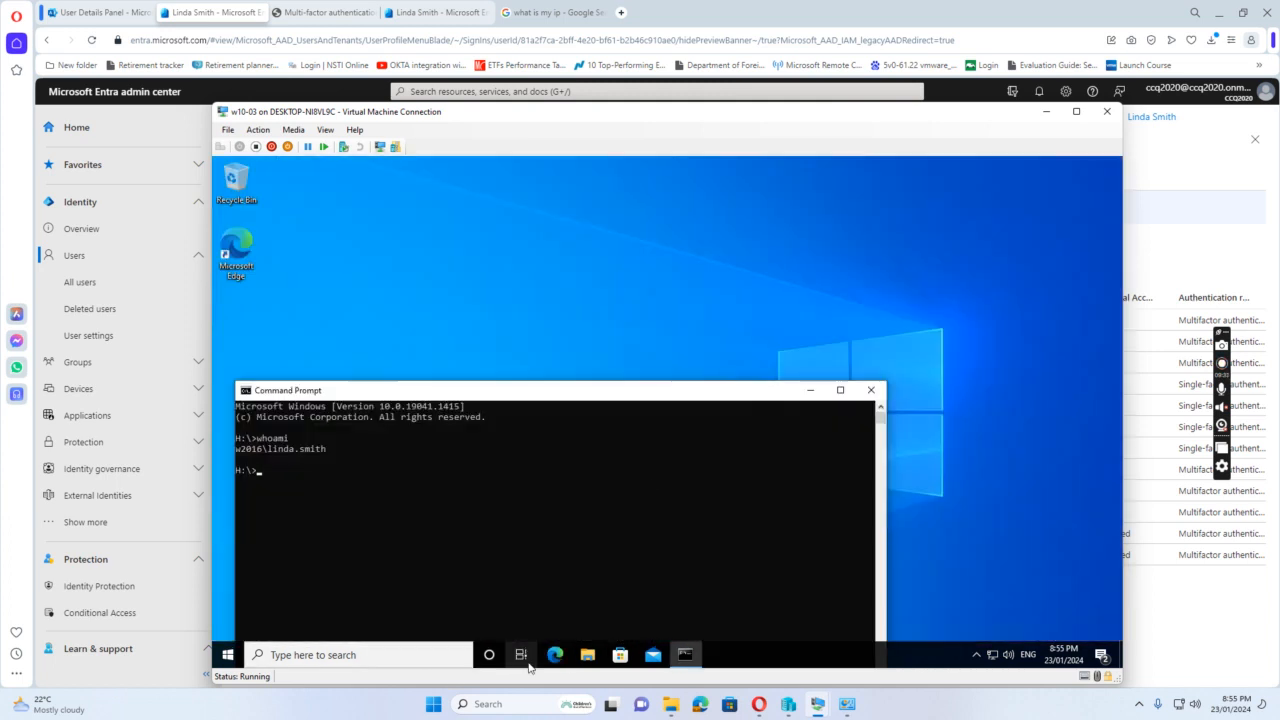
left_click(557, 660)
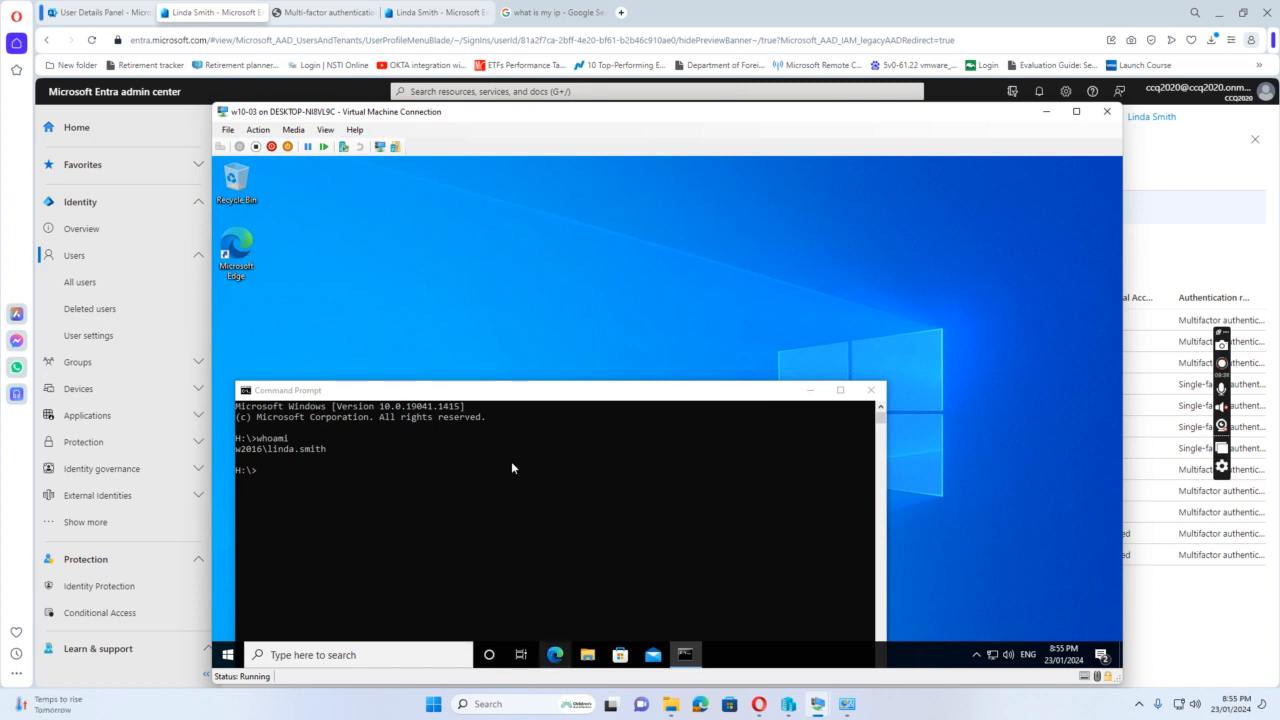
left_click(557, 656)
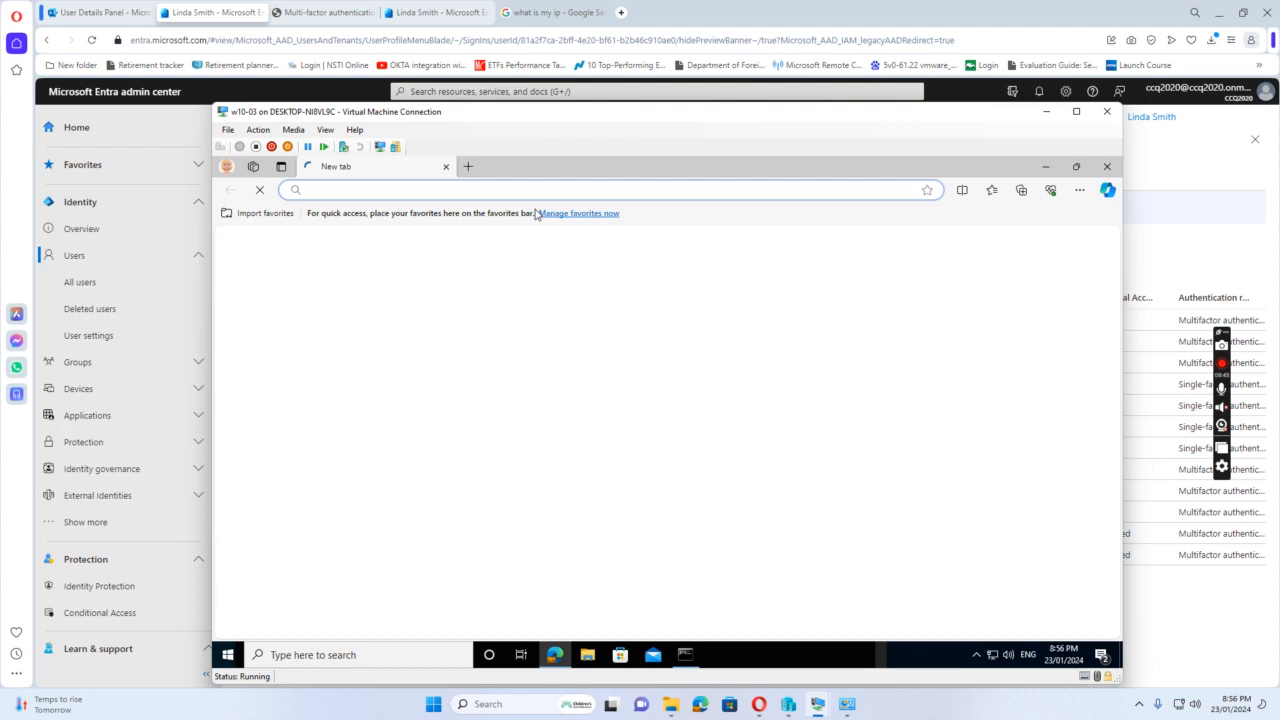
type("www")
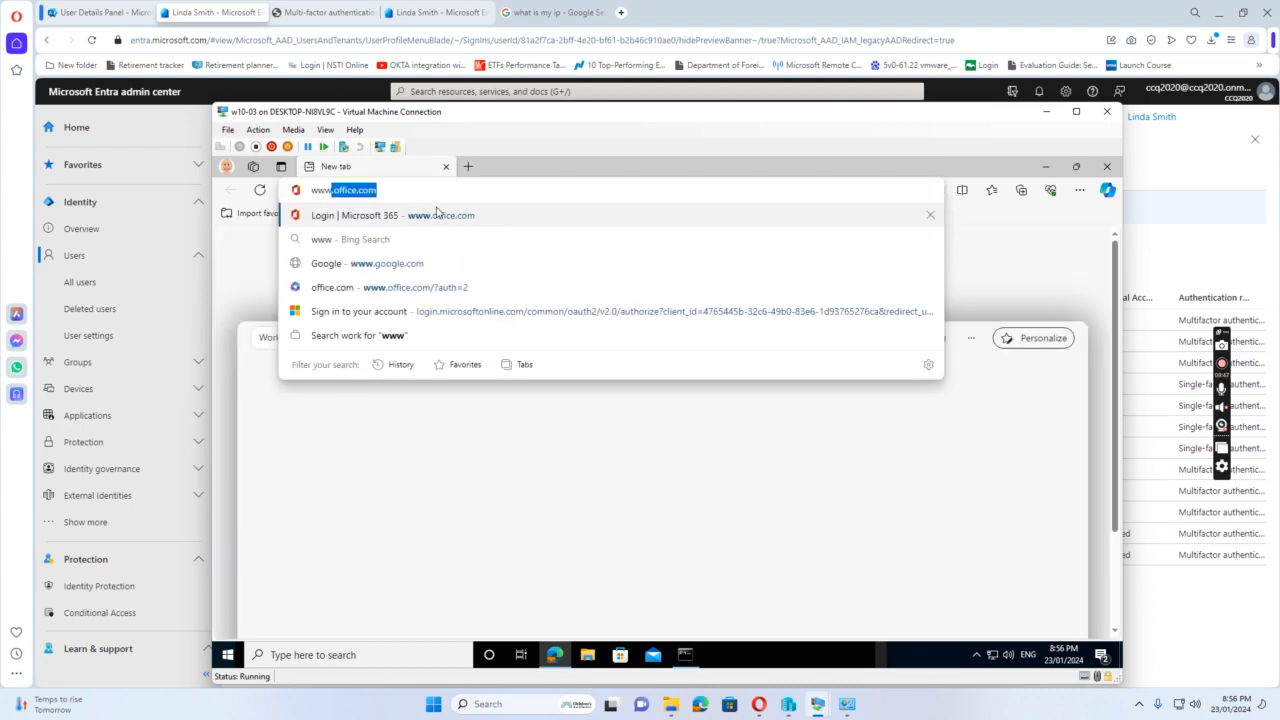
key("Return")
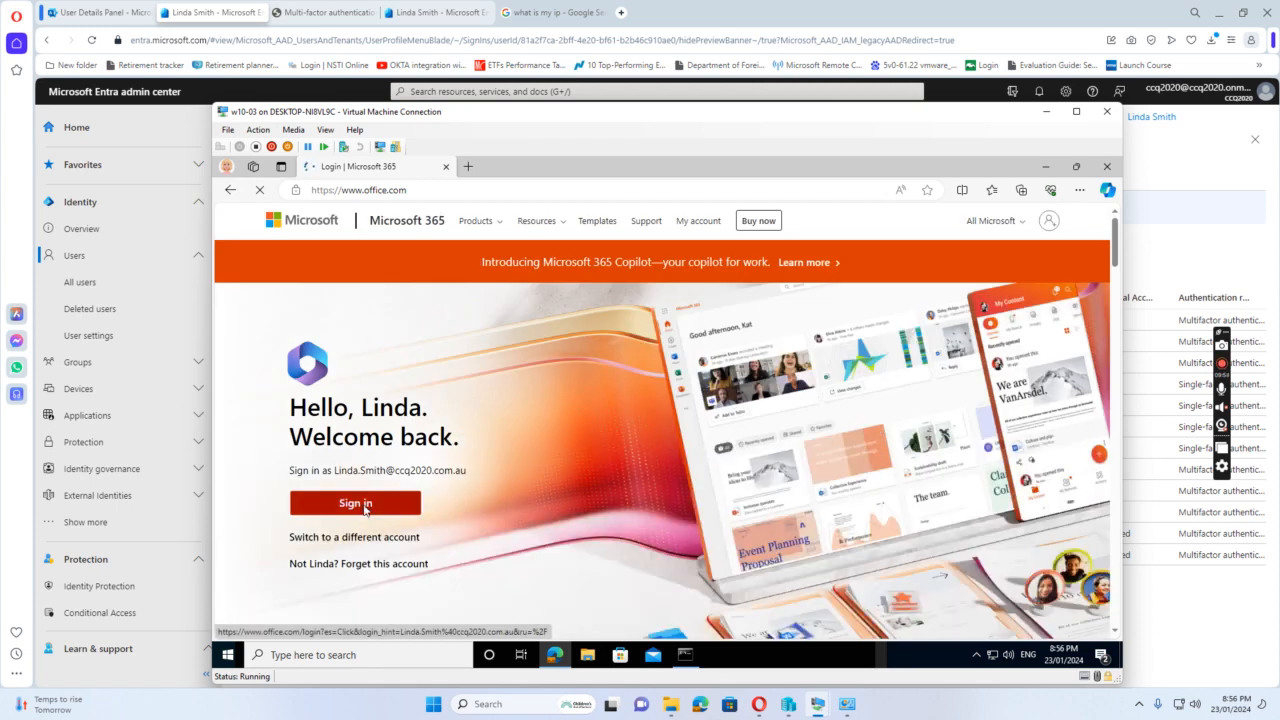
left_click(365, 507)
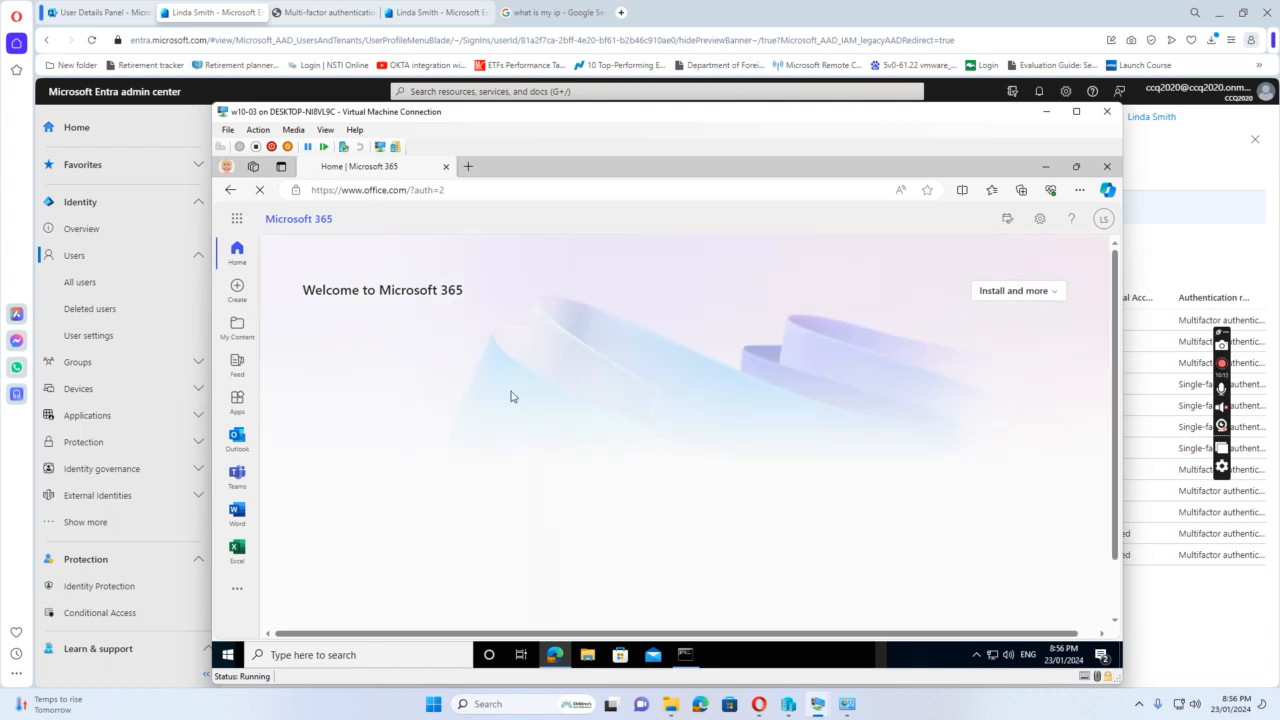
Move the w10-03 window aside, refresh the user's sign-in log to review recent sign-ins, and return to the all-users list
left_click_drag(732, 115, 703, 375)
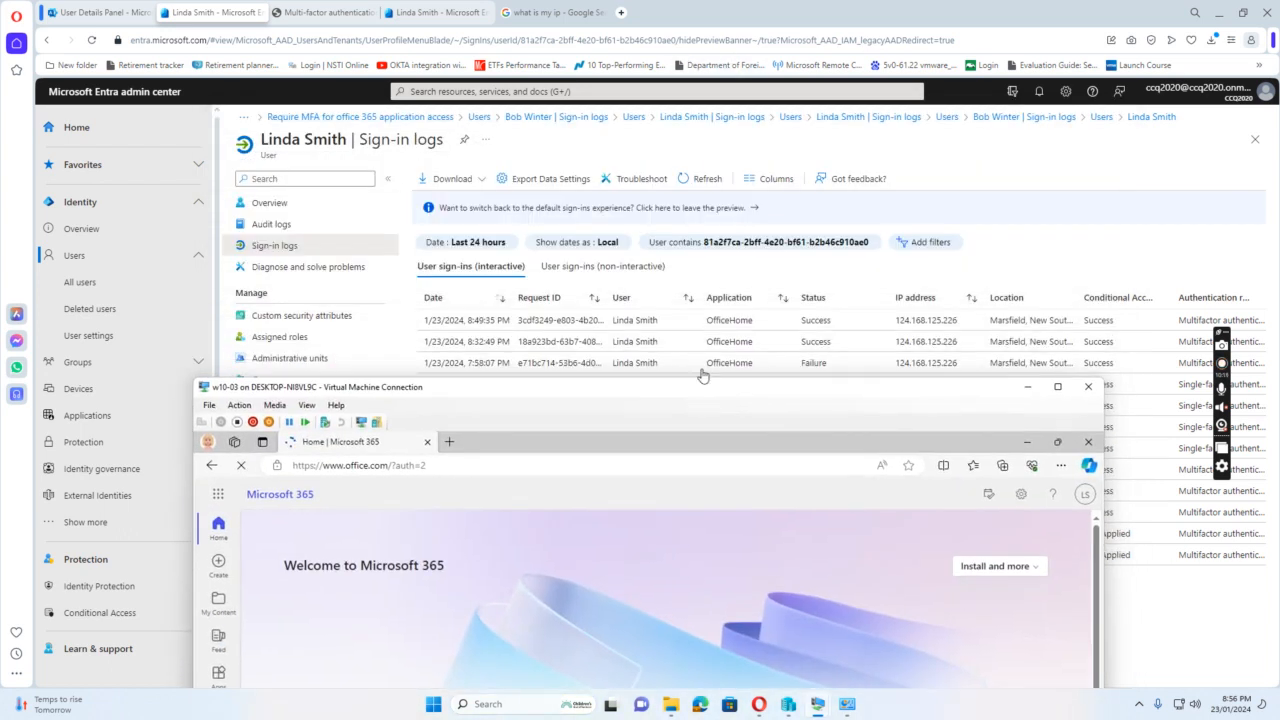
left_click(707, 179)
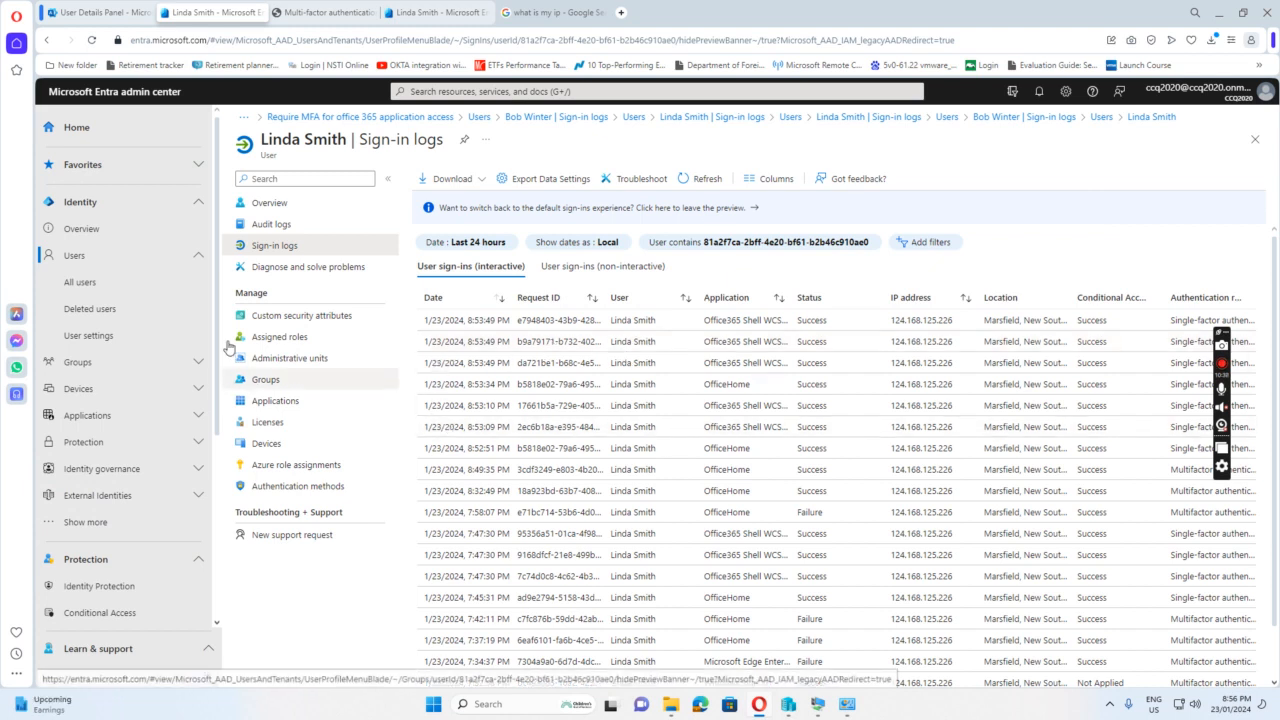
left_click(80, 282)
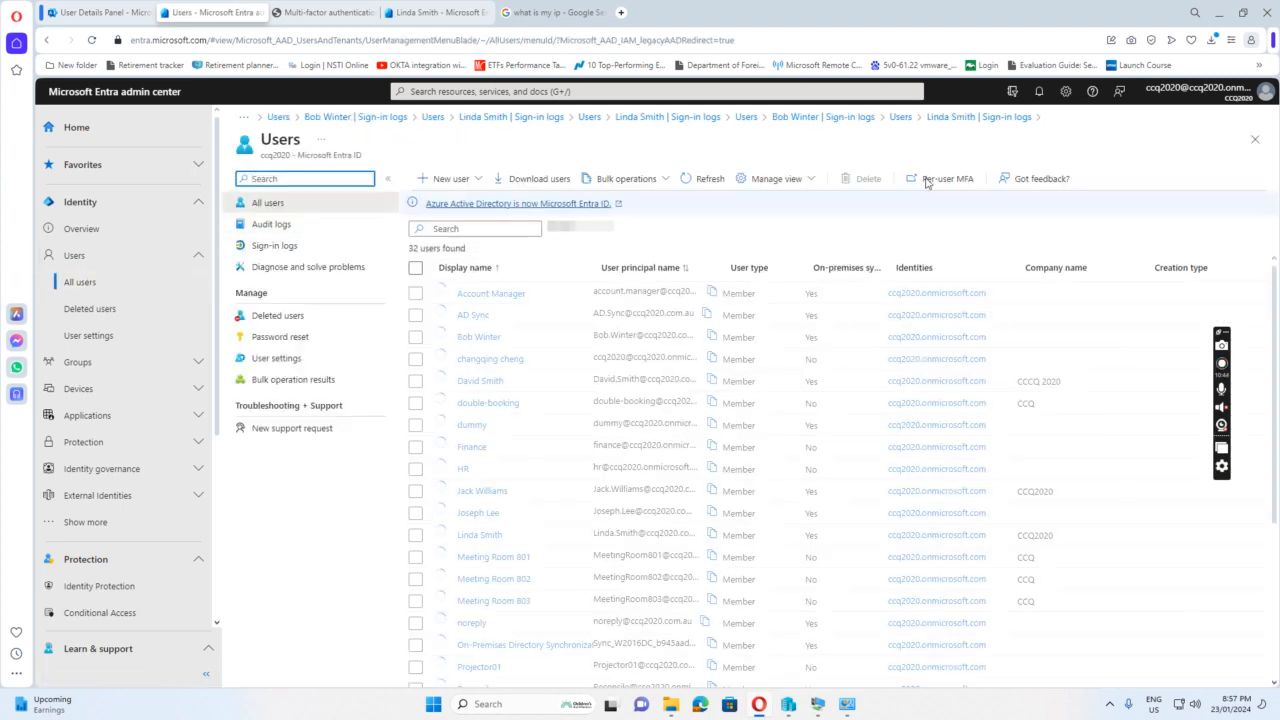